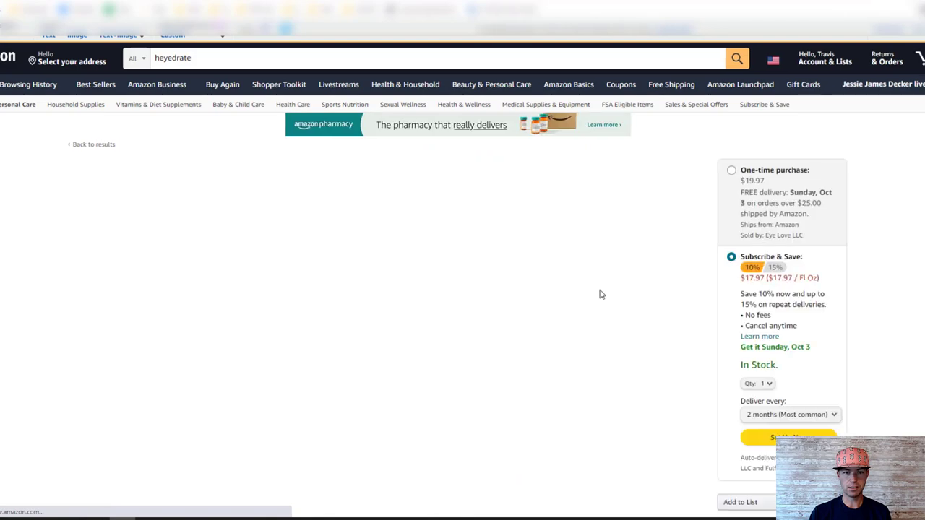
Step: Examine the sponsored product placements and listing content throughout the Heyedrate Lid and Lash Cleanser product page
scroll(600, 294, down, 10)
scroll(600, 294, down, 2)
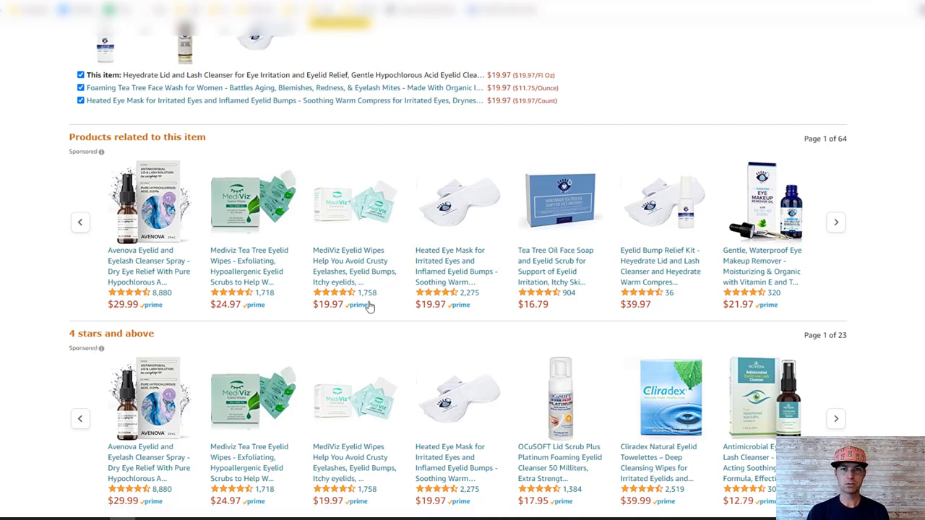
click(474, 10)
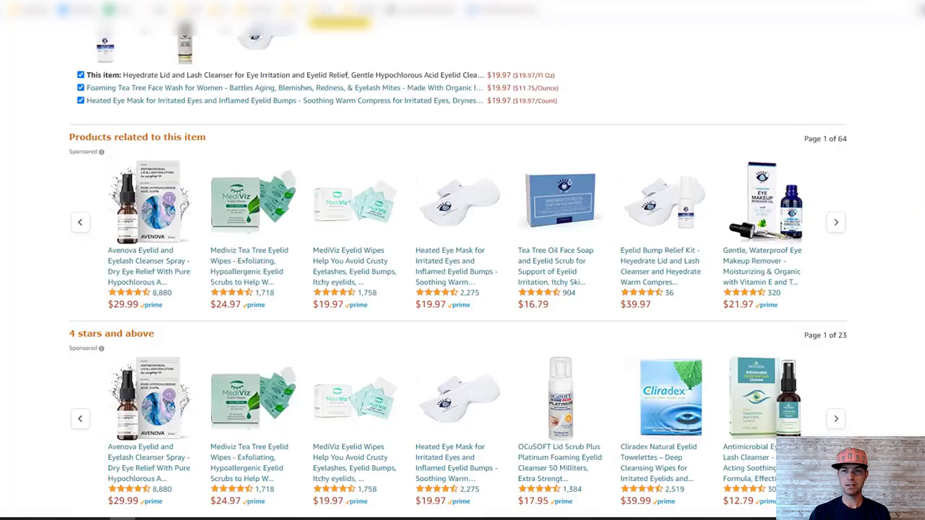
scroll(803, 407, up, 4)
scroll(802, 407, up, 12)
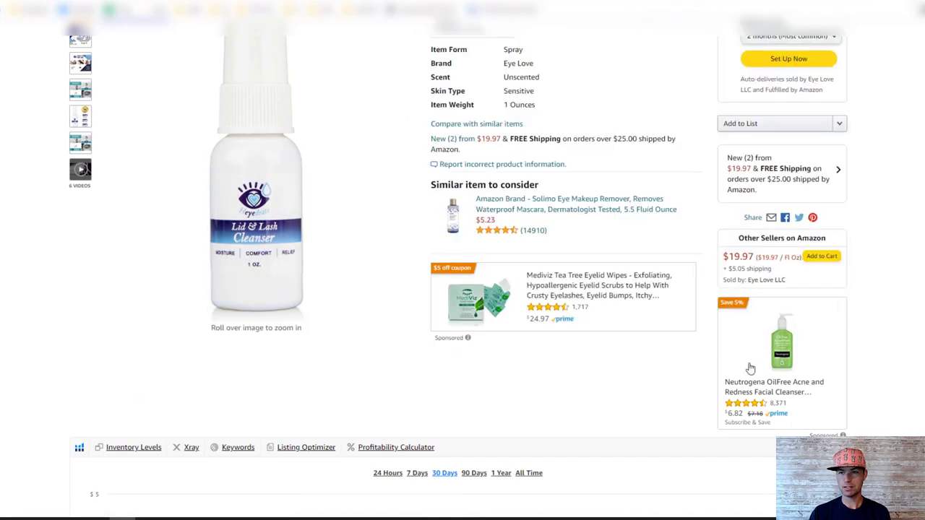
scroll(721, 393, up, 3)
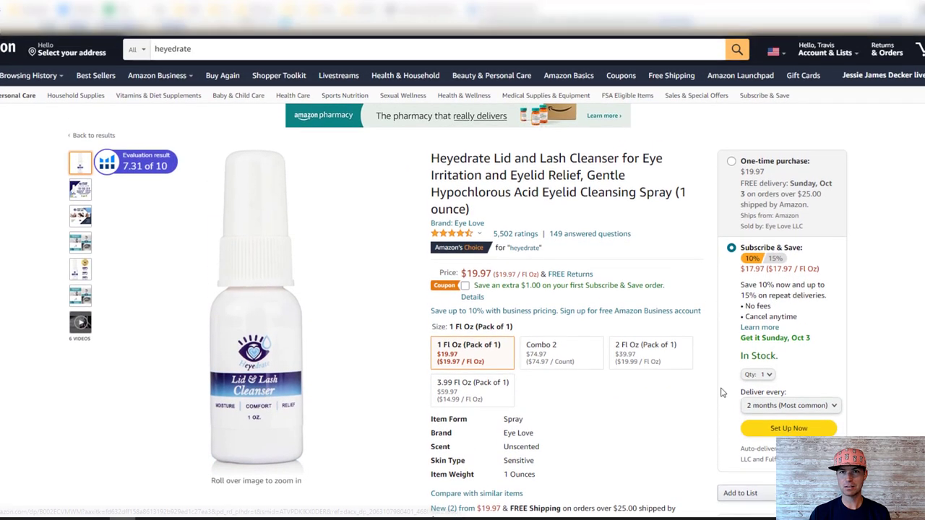
scroll(672, 386, down, 5)
scroll(672, 386, down, 10)
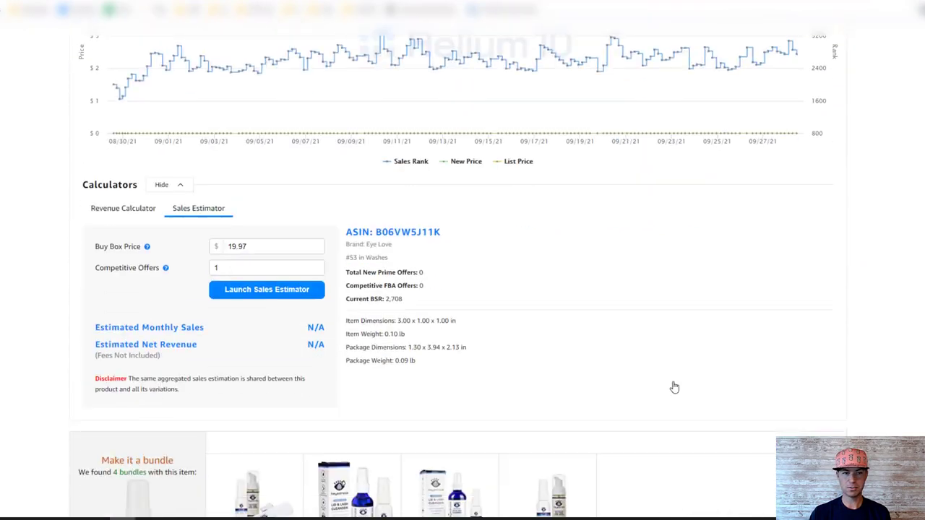
scroll(674, 388, down, 10)
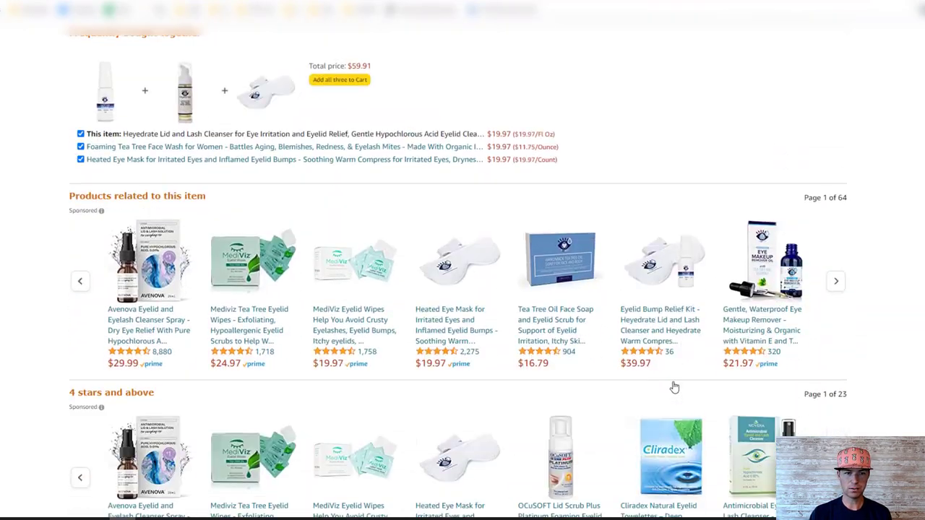
scroll(674, 388, down, 10)
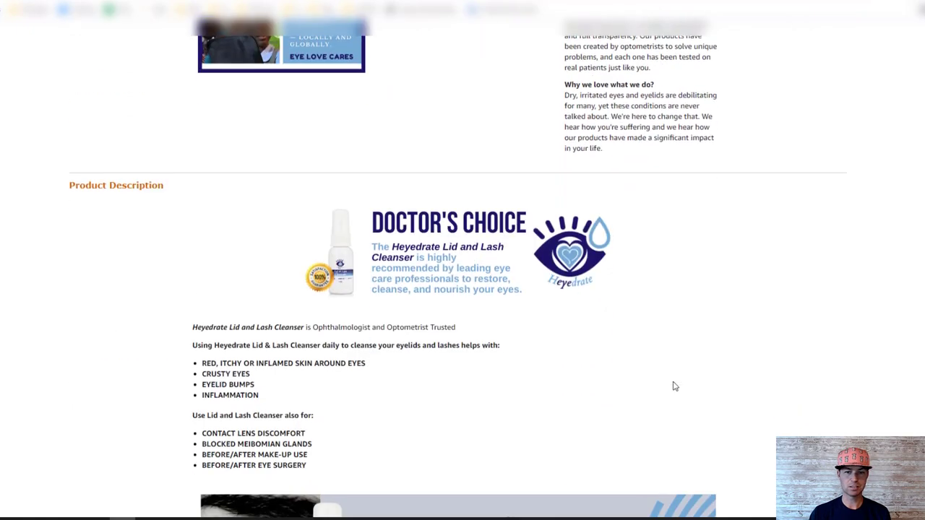
scroll(674, 388, down, 1)
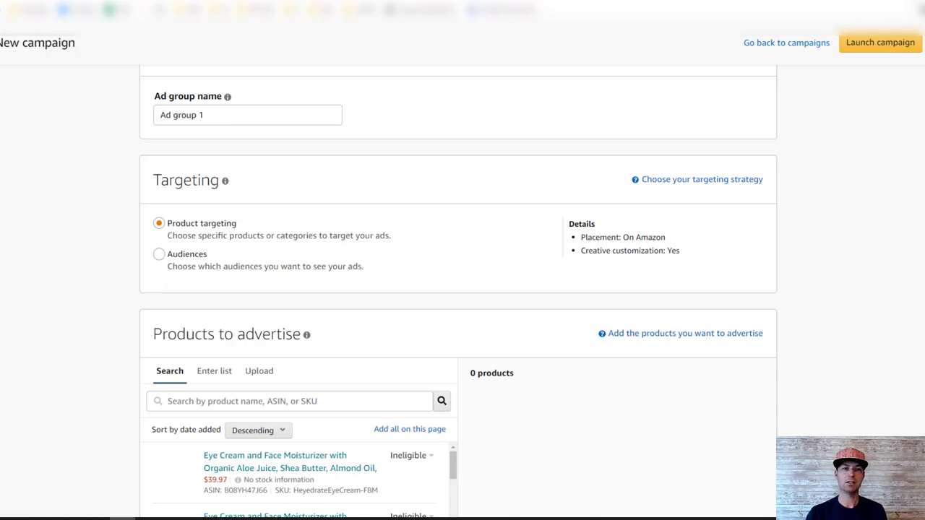
Step: Choose Product targeting for the new campaign and review the ad spots on the Heyedrate Lid and Lash Cleanser page
click(161, 223)
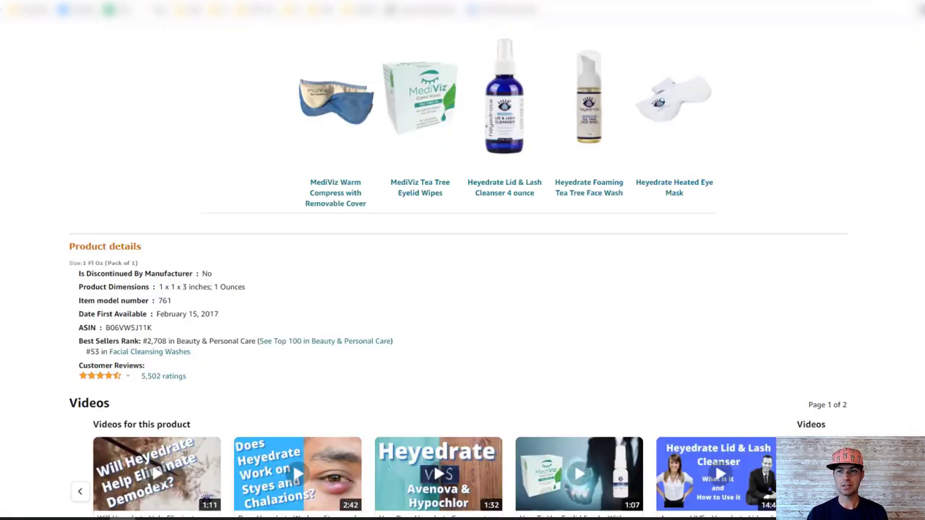
scroll(463, 289, up, 3)
scroll(620, 263, up, 10)
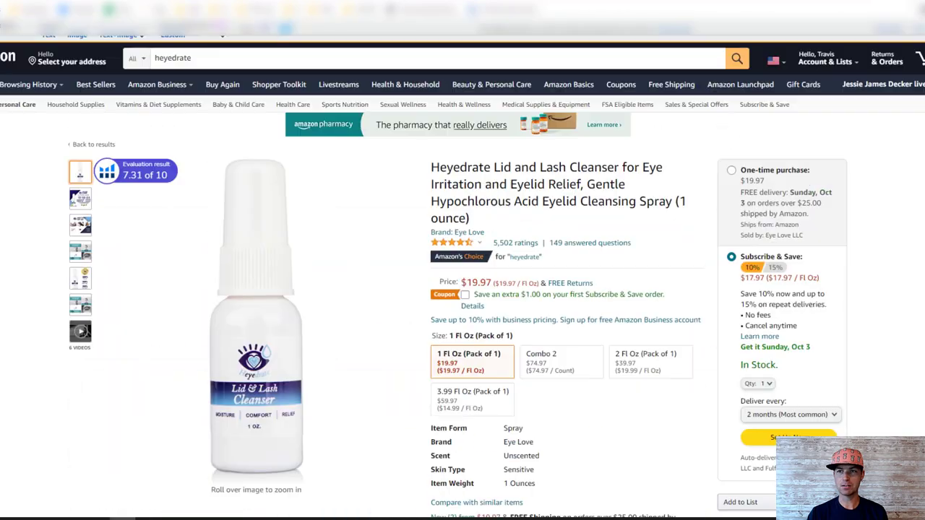
scroll(620, 263, down, 4)
scroll(621, 263, down, 1)
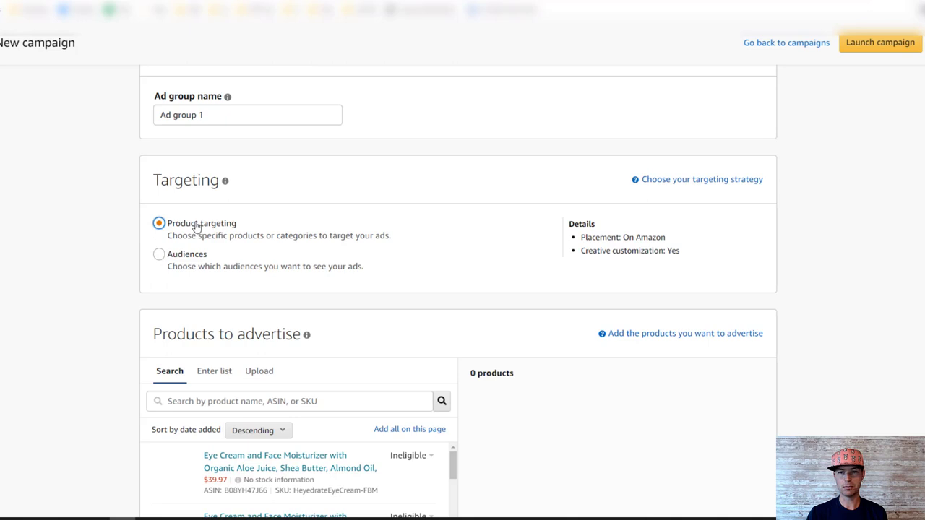
Step: Add the 1 oz Heyedrate Lid and Lash Cleanser (SKU HOClSpray1oz) to the campaign's products to advertise
scroll(105, 363, down, 2)
scroll(105, 362, down, 5)
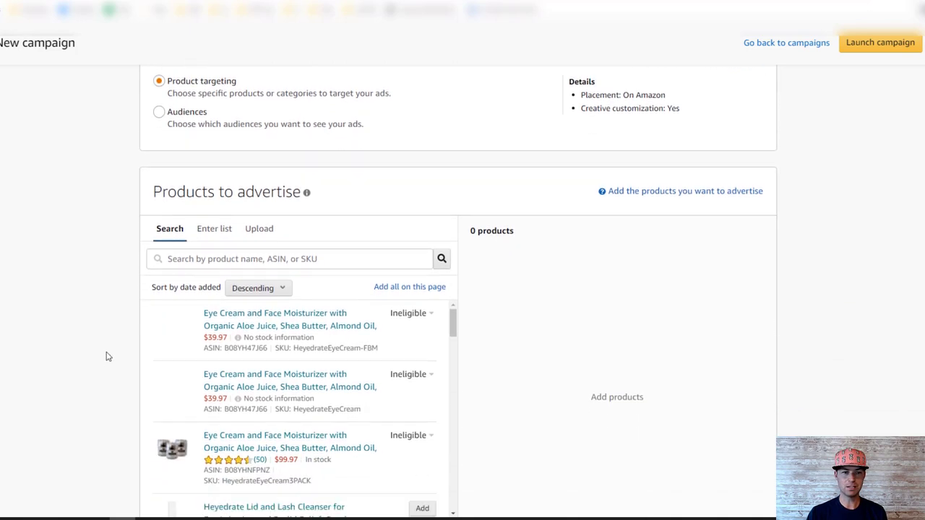
scroll(211, 270, down, 2)
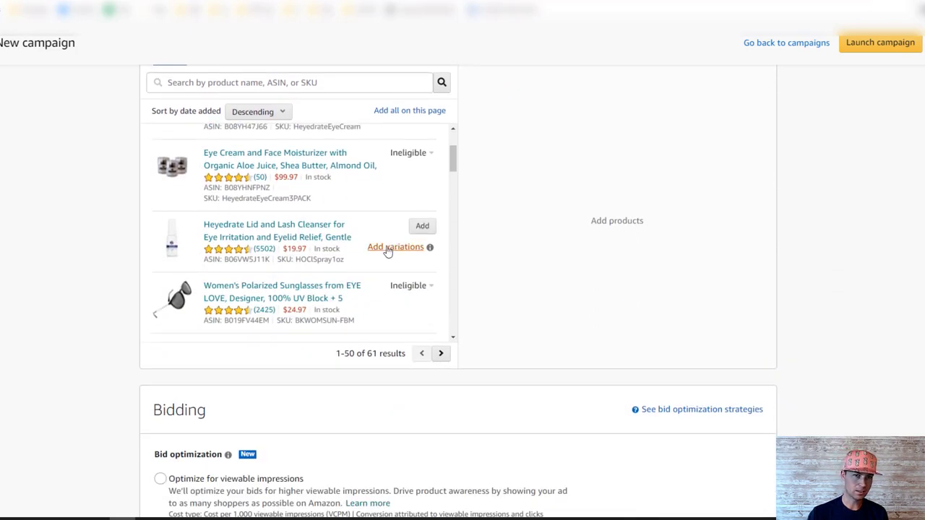
click(425, 227)
Step: Optimize the campaign's bids for page visits and review the default bid per click
scroll(239, 282, down, 5)
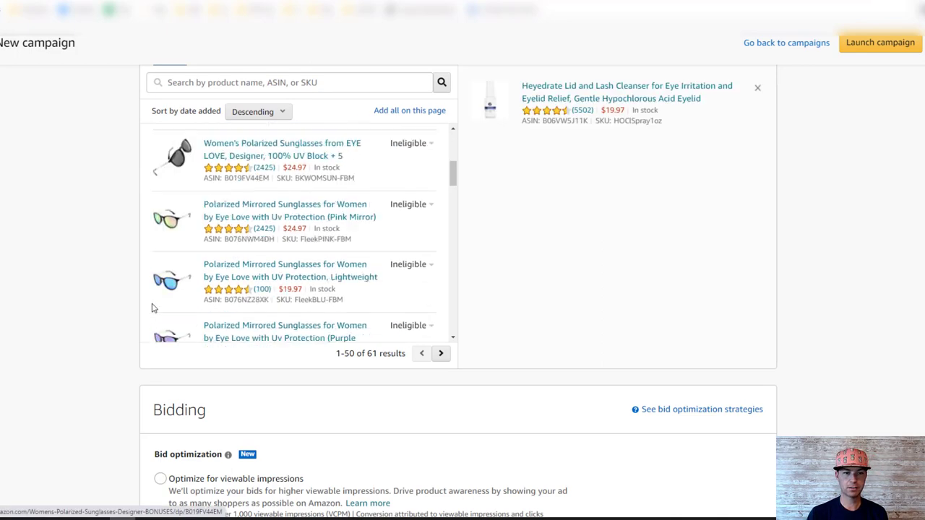
scroll(86, 331, down, 5)
scroll(86, 334, up, 1)
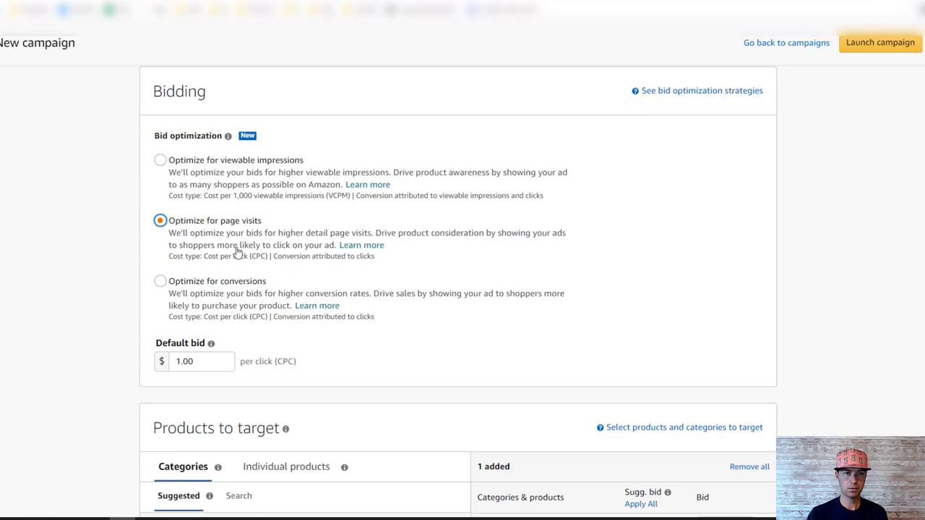
scroll(237, 252, down, 1)
scroll(235, 253, down, 1)
scroll(234, 248, up, 1)
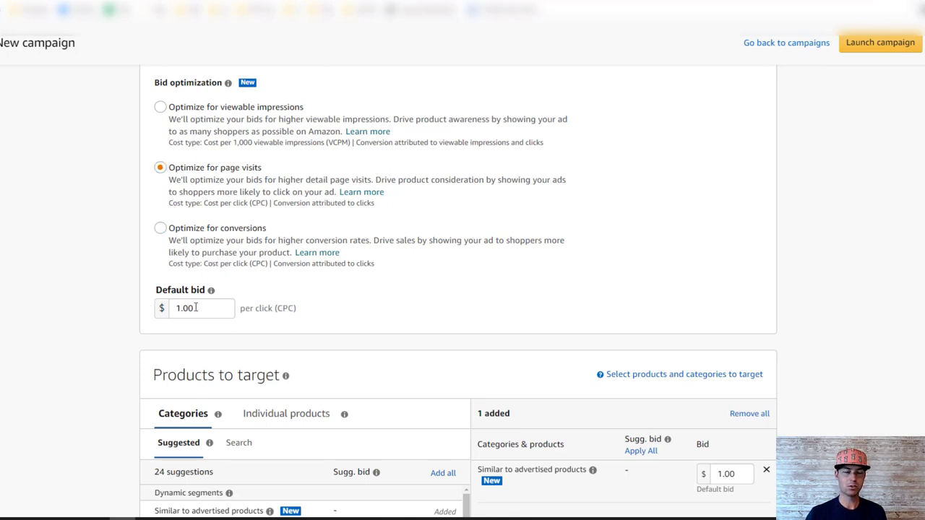
scroll(102, 315, down, 1)
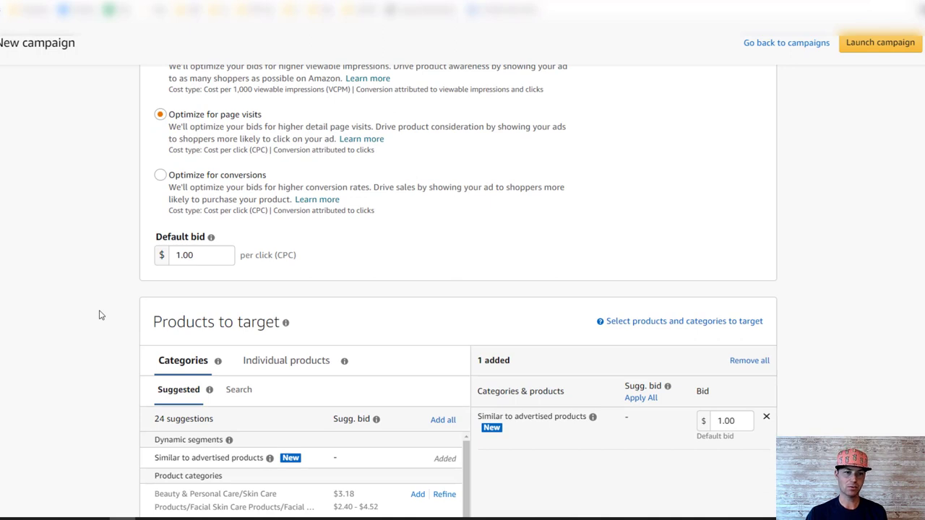
Step: Examine the ways to choose products to target: suggested categories, and individual products by list, search or suggestion
scroll(101, 315, down, 2)
scroll(102, 315, down, 2)
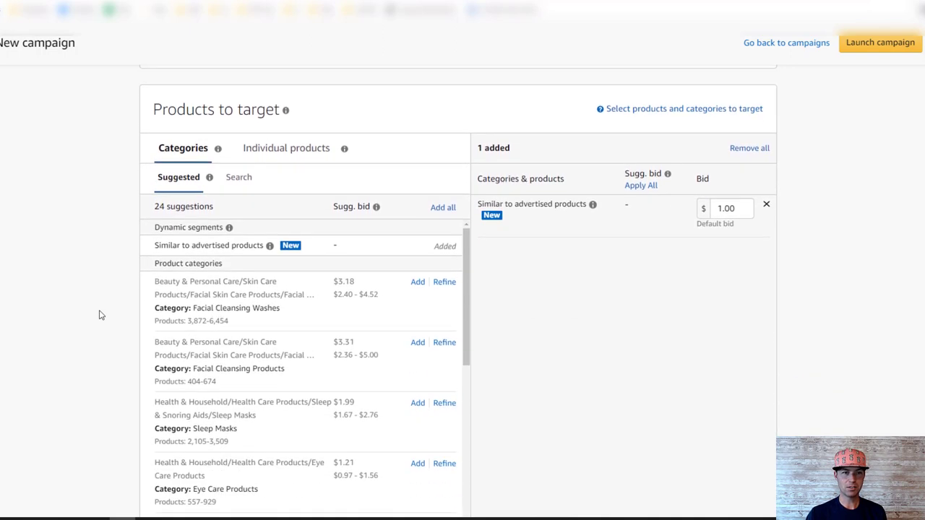
click(173, 151)
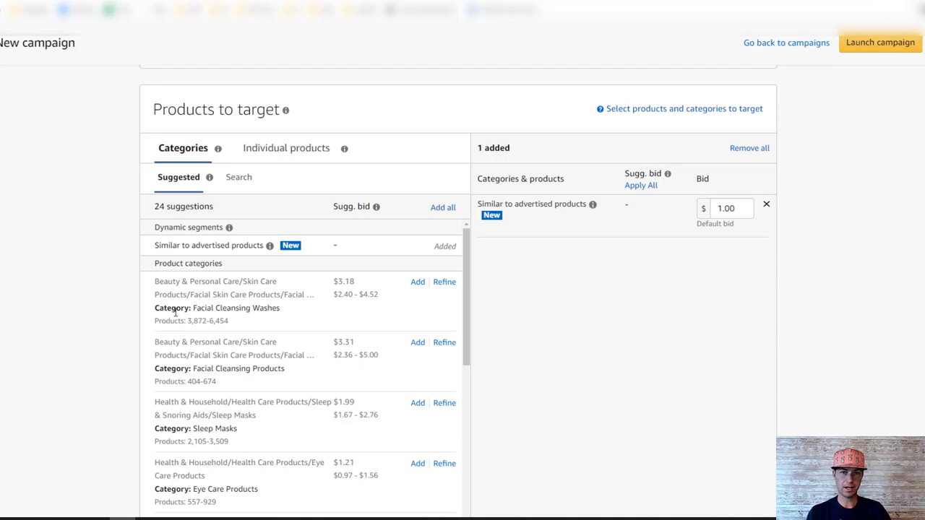
click(287, 149)
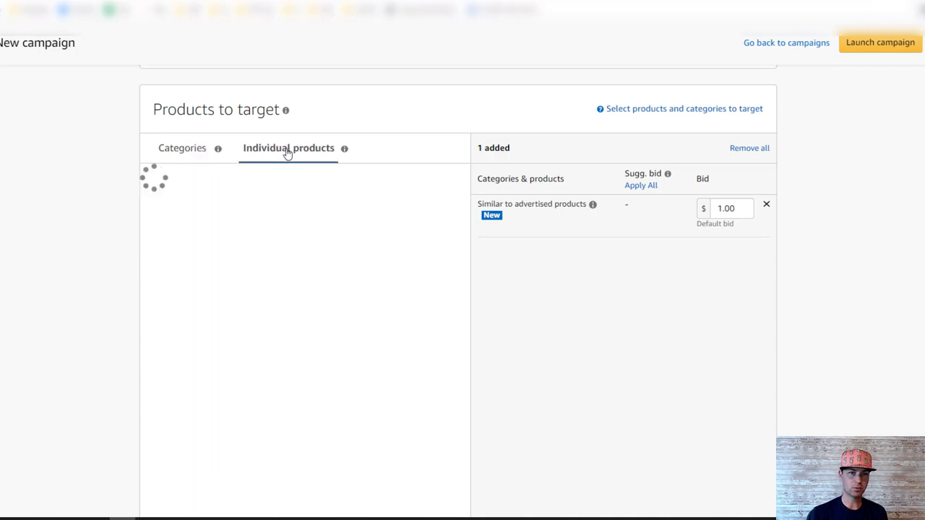
click(285, 180)
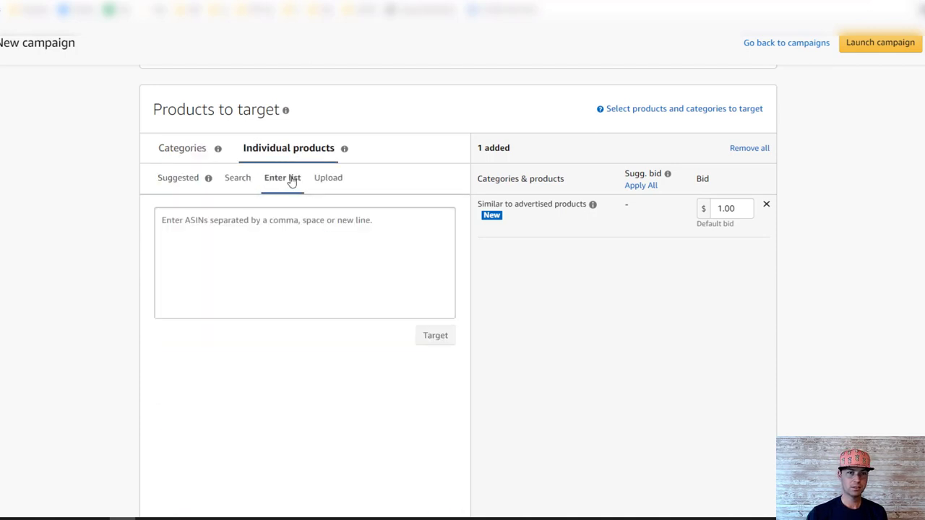
click(263, 224)
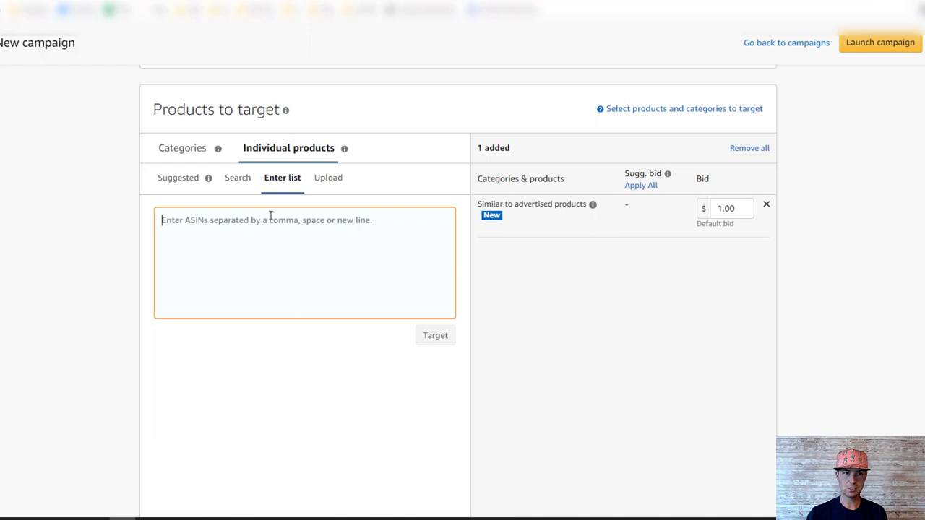
click(242, 184)
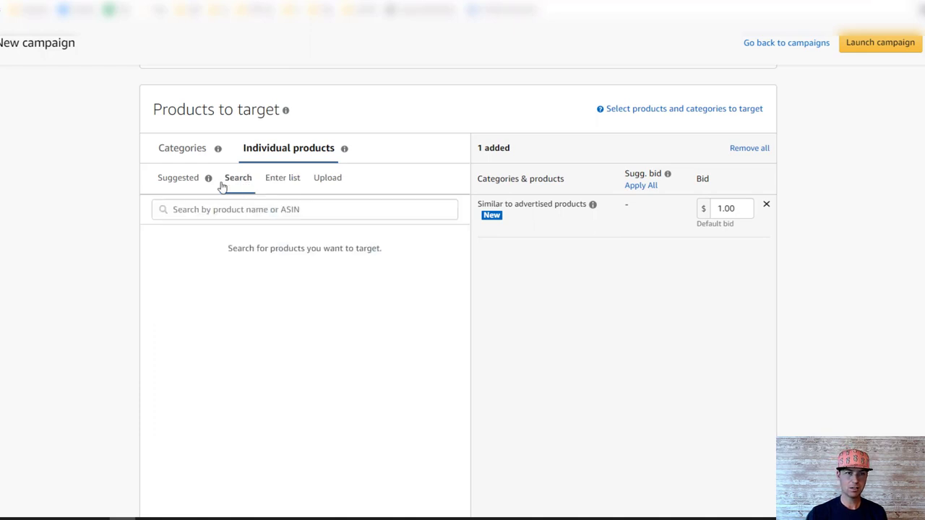
click(181, 182)
scroll(210, 413, down, 5)
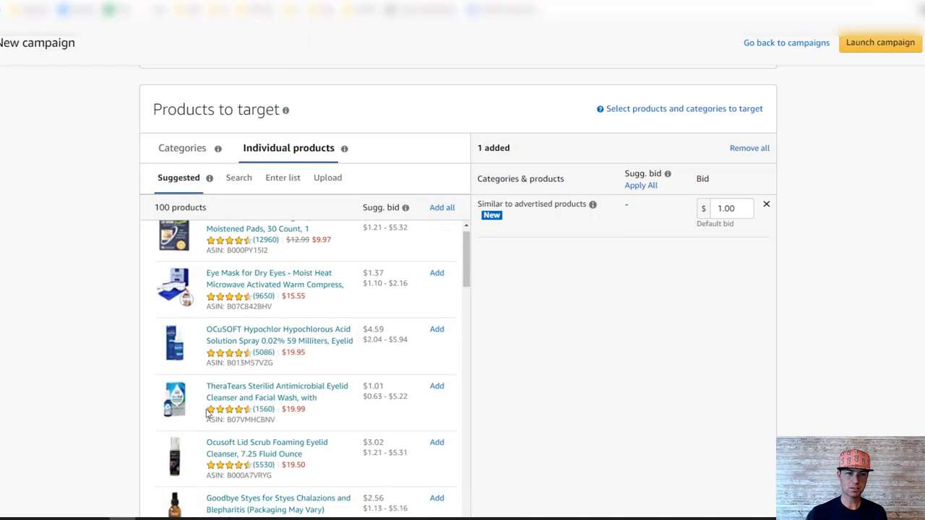
scroll(209, 412, up, 5)
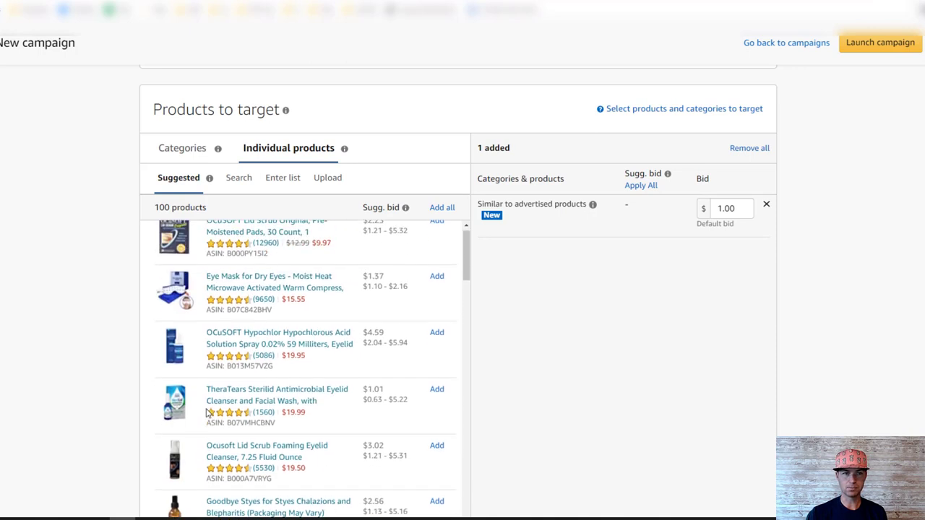
Step: Open the ASIN list entry for individual products and remove the "Similar to advertised products" target
click(282, 181)
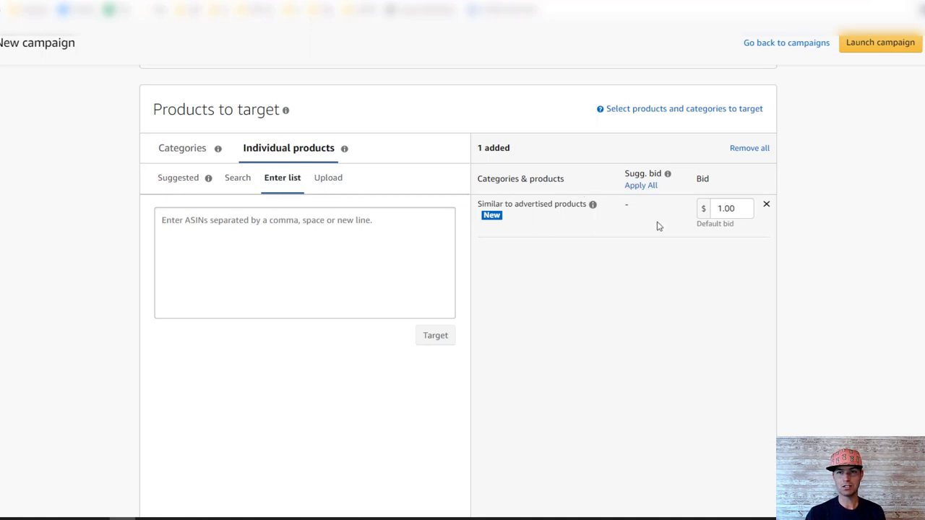
click(766, 204)
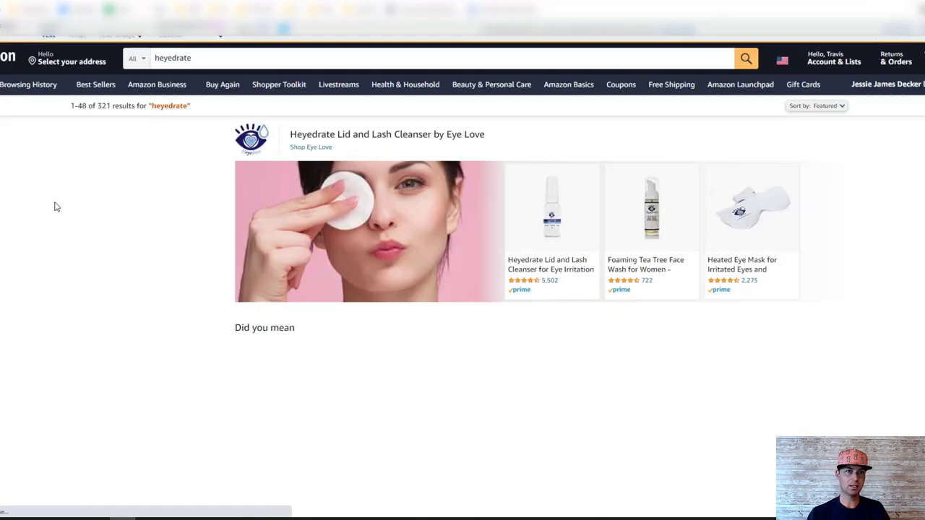
Step: Switch to the Amazon store and search for "eyelid wipes"
scroll(209, 118, up, 5)
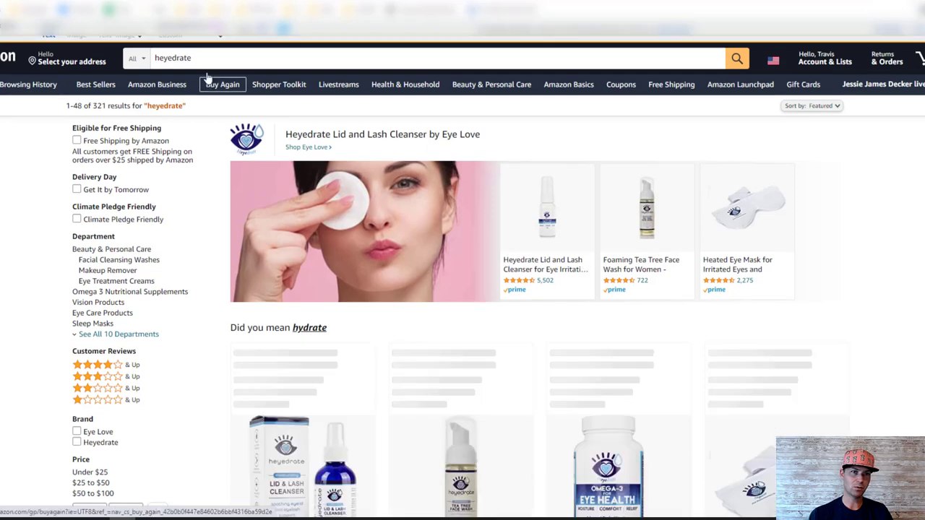
click(206, 59)
key(ctrl+a)
text(eyelid)
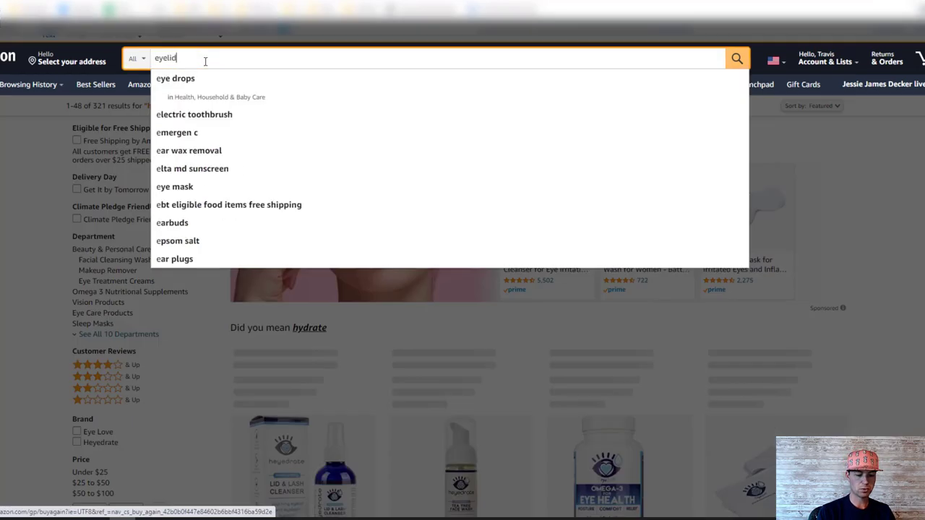
text( wipes)
key(Return)
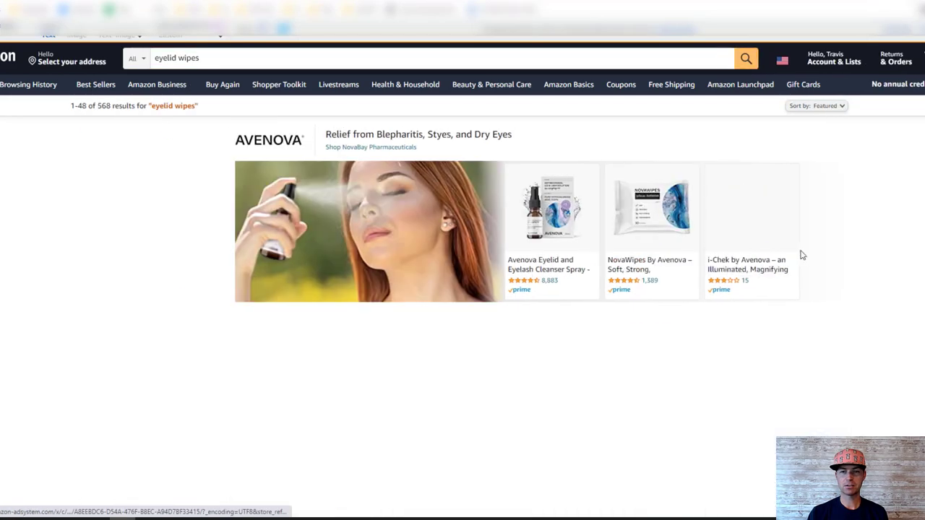
Step: Open the Premium Eyelid Wipes, Clear C and Systane Lid Wipes listings in separate tabs and view the Premium Eyelid Wipes page
scroll(808, 263, down, 4)
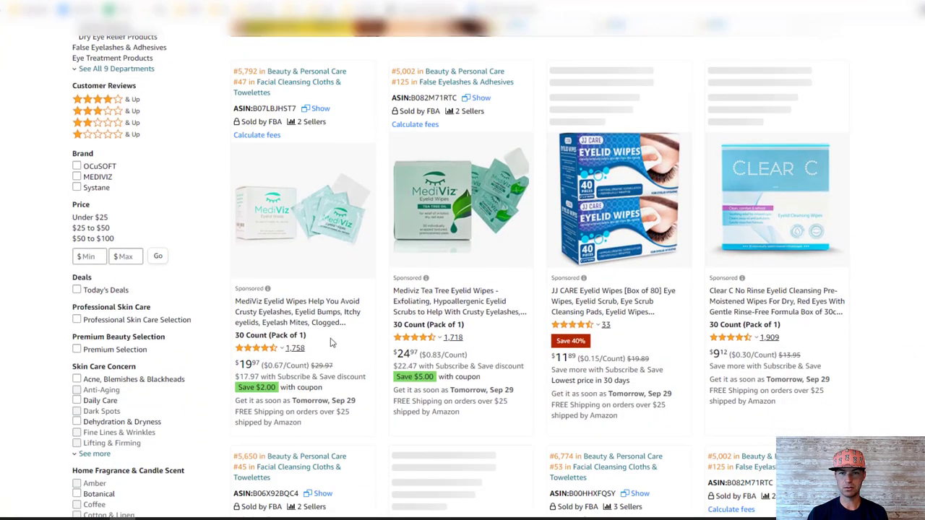
scroll(710, 259, down, 5)
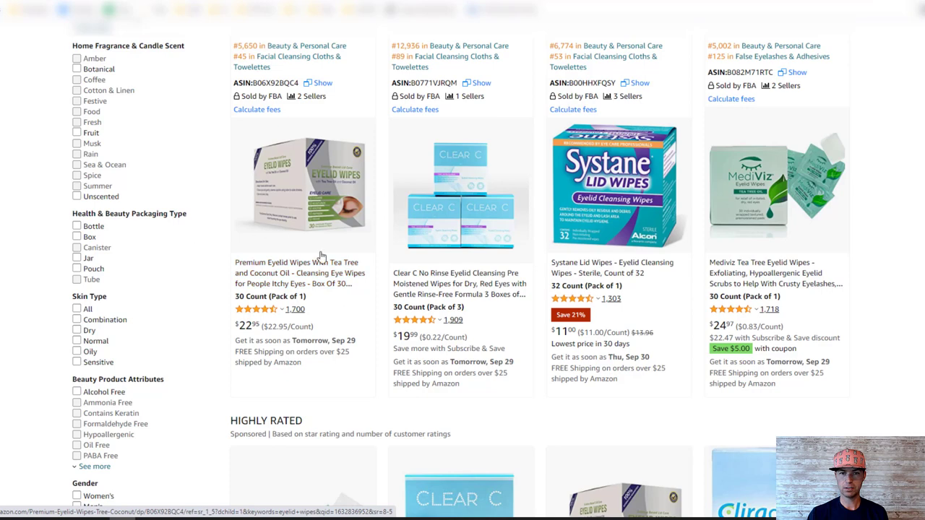
right_click(313, 276)
click(448, 283)
right_click(462, 282)
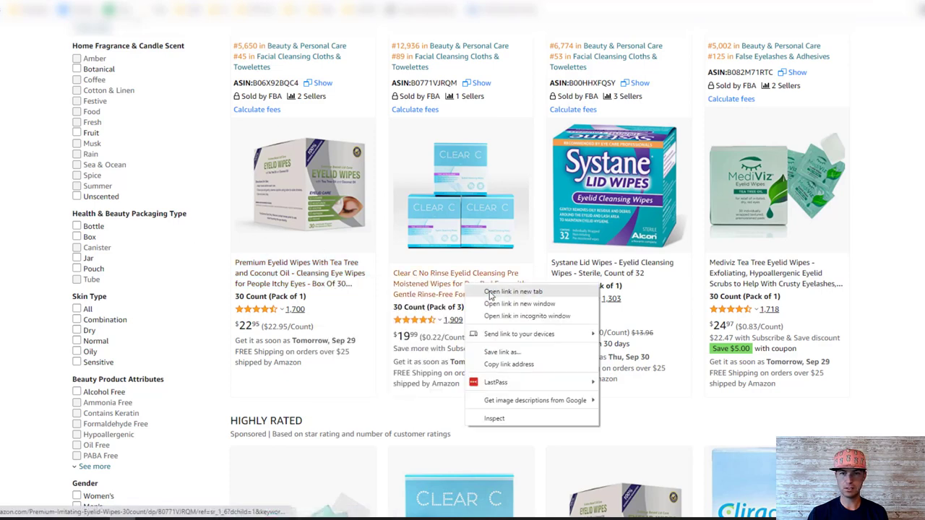
click(506, 289)
right_click(597, 277)
click(607, 284)
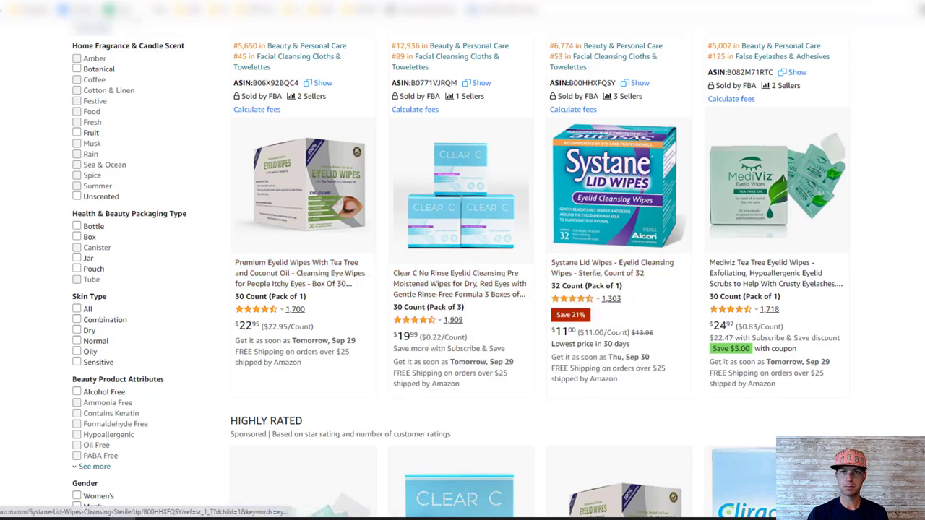
click(566, 273)
mouse_move(436, 239)
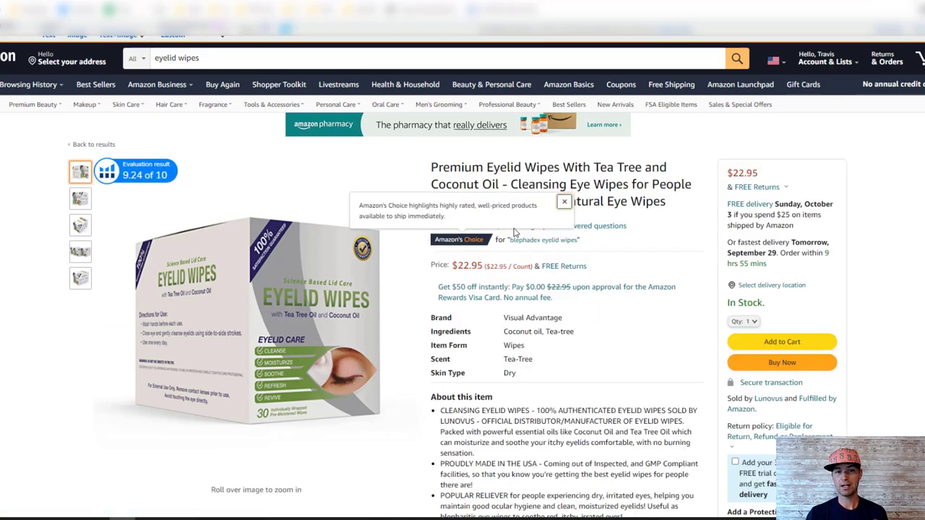
Step: Examine the sponsored ad spots and the related-product rows on the Premium Eyelid Wipes listing
scroll(578, 250, down, 5)
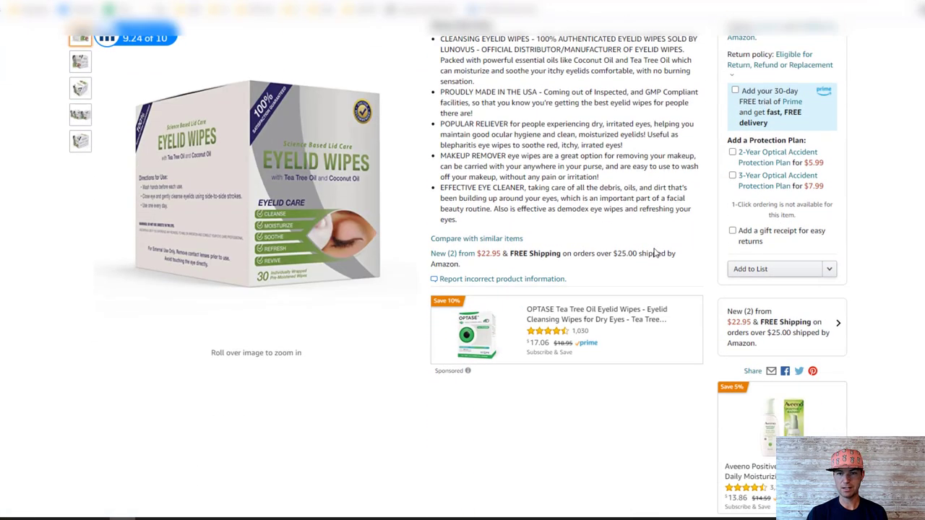
scroll(654, 252, down, 1)
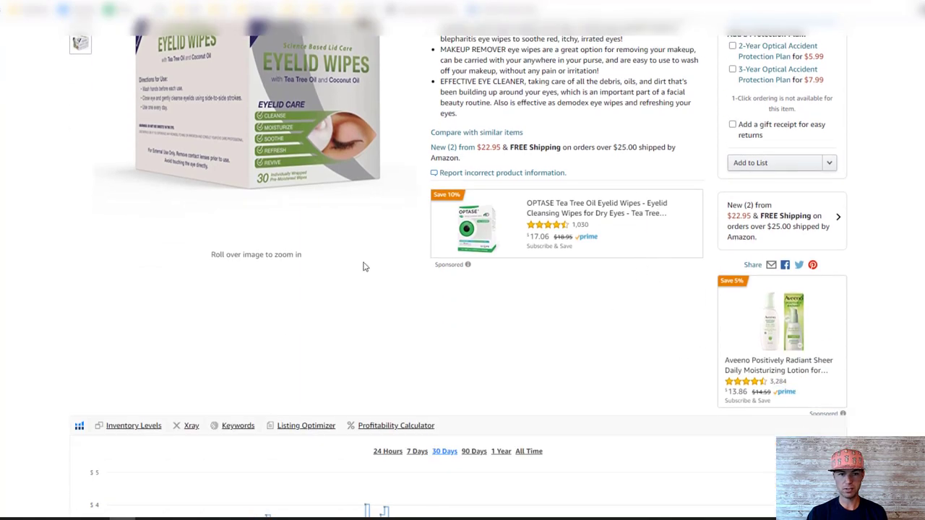
scroll(365, 266, down, 12)
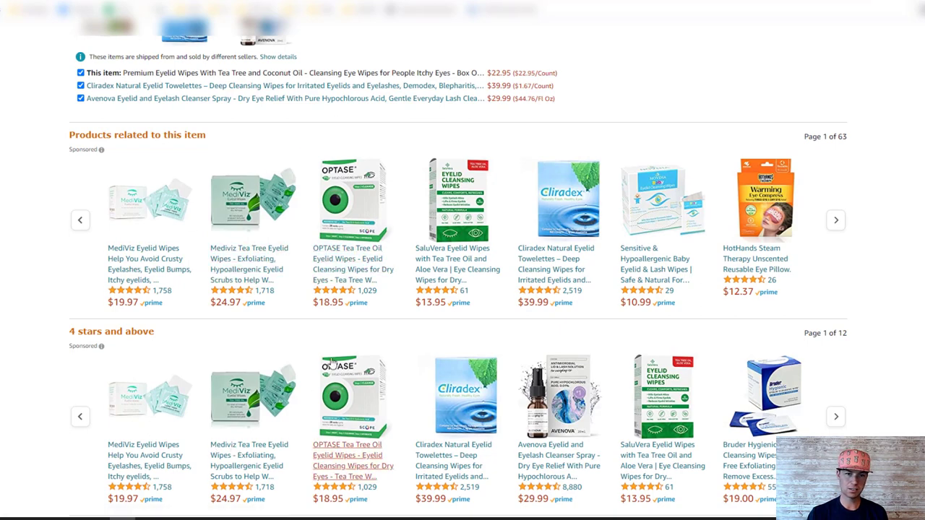
scroll(735, 169, up, 5)
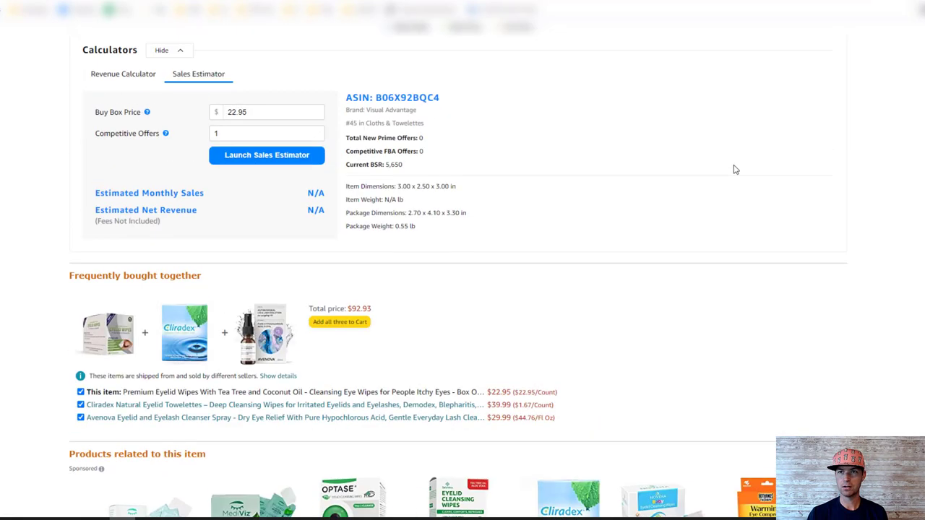
scroll(706, 172, up, 10)
scroll(579, 138, up, 3)
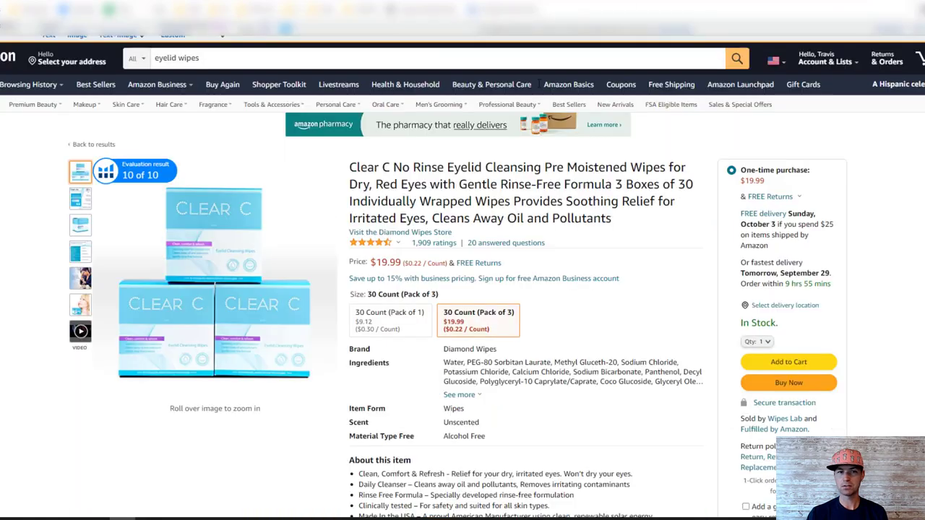
Step: Examine the similar-item, bundle and related-product placements on the Clear C eyelid wipes listing
scroll(404, 281, down, 4)
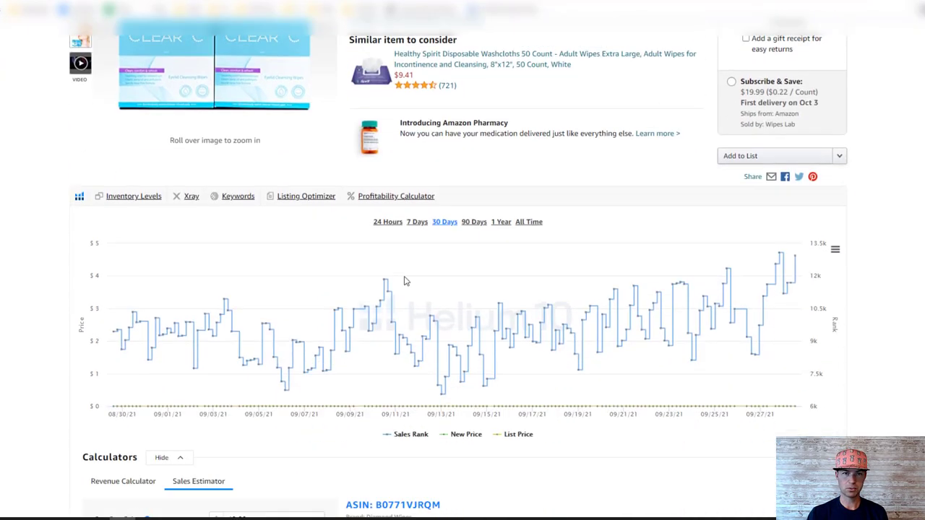
scroll(405, 281, up, 2)
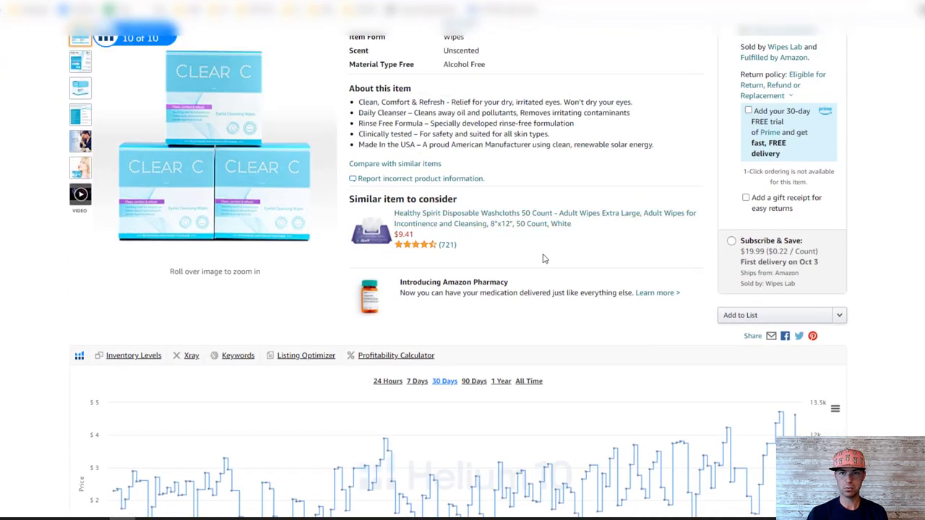
scroll(459, 273, down, 15)
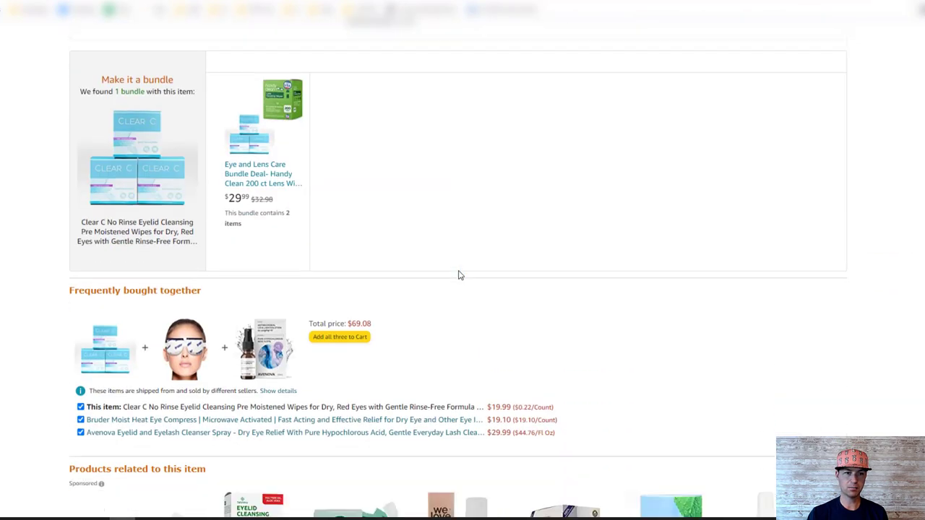
scroll(459, 273, down, 2)
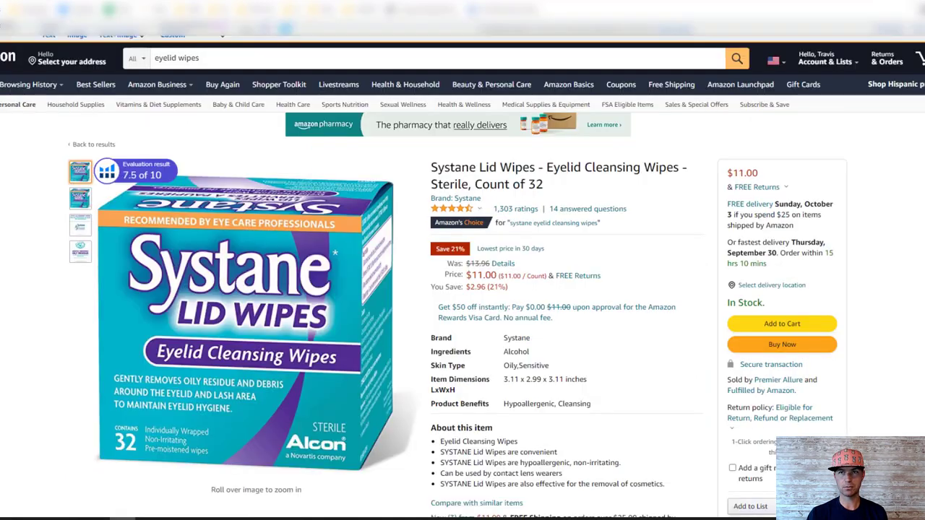
Step: Examine the sponsored ads and the related-product rows on the Systane Lid Wipes listing
scroll(628, 264, down, 2)
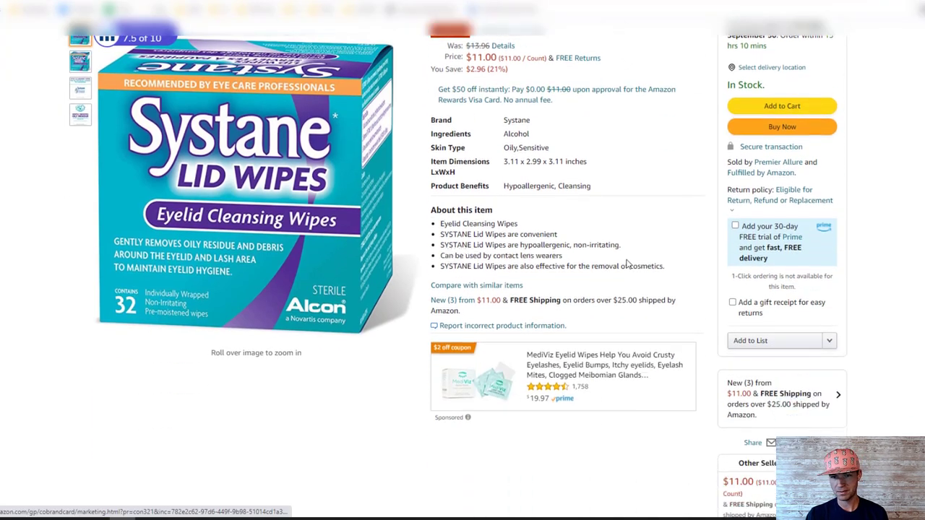
scroll(626, 252, down, 2)
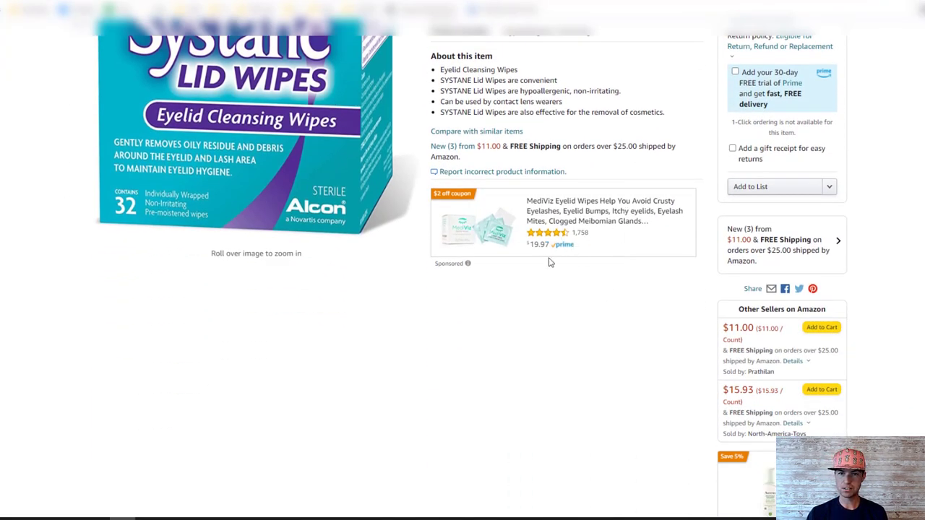
scroll(549, 262, down, 10)
scroll(549, 258, up, 7)
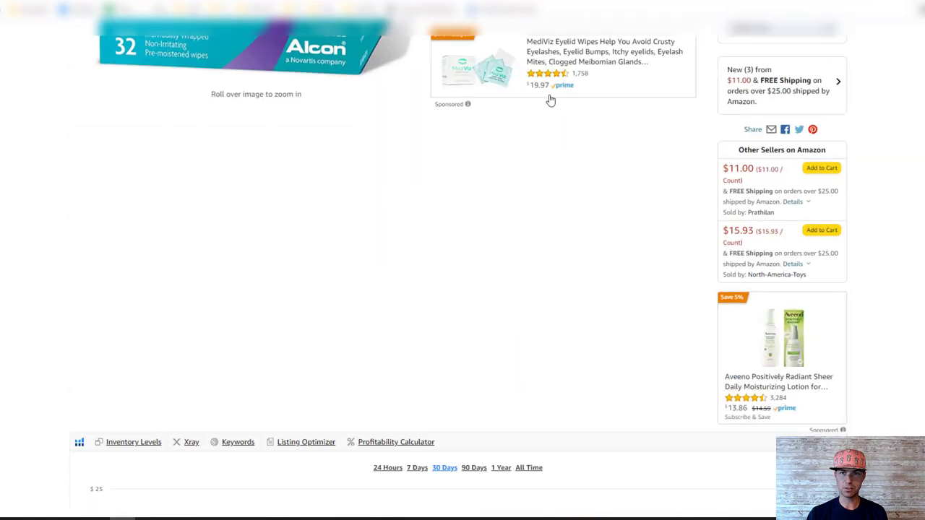
scroll(433, 335, down, 10)
scroll(431, 334, down, 6)
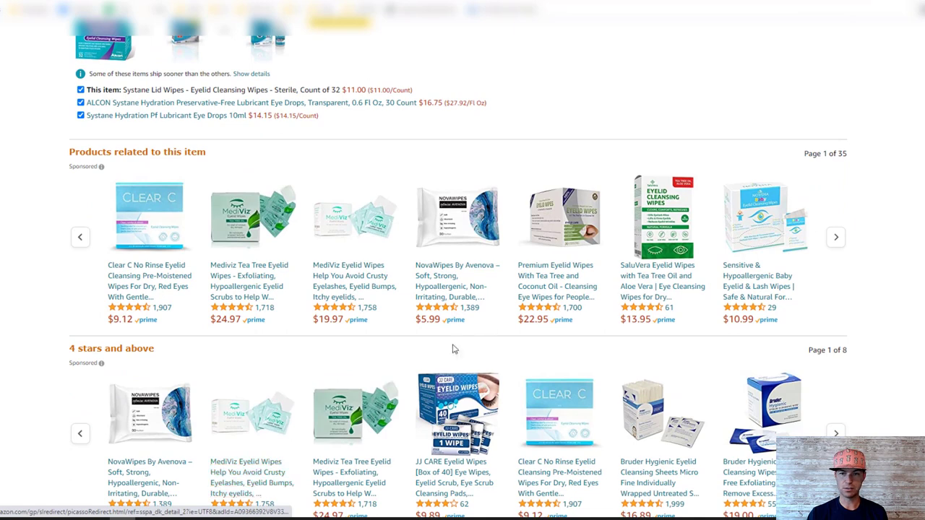
Step: Return to the new campaign setup and change the ad group's targeting from Product targeting to Audiences
key(alt+Left)
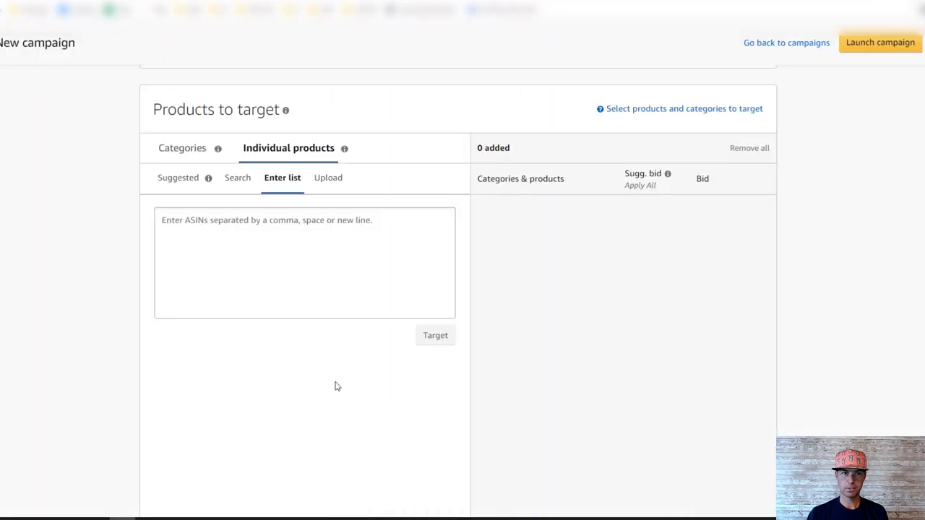
scroll(380, 410, up, 6)
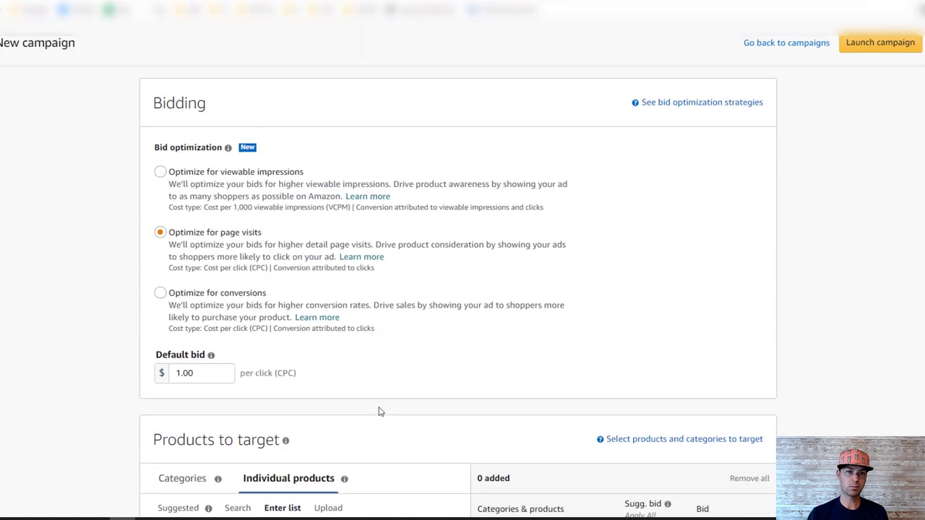
scroll(248, 449, down, 5)
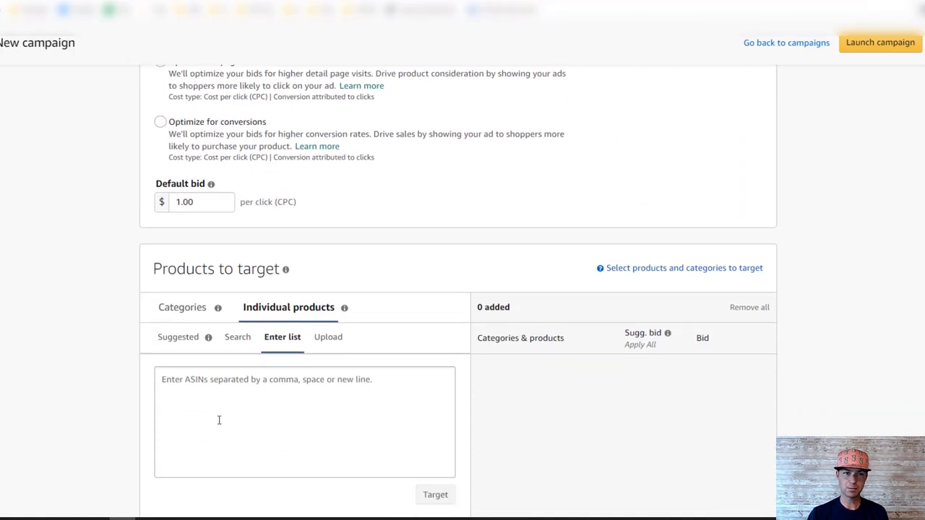
scroll(219, 419, up, 3)
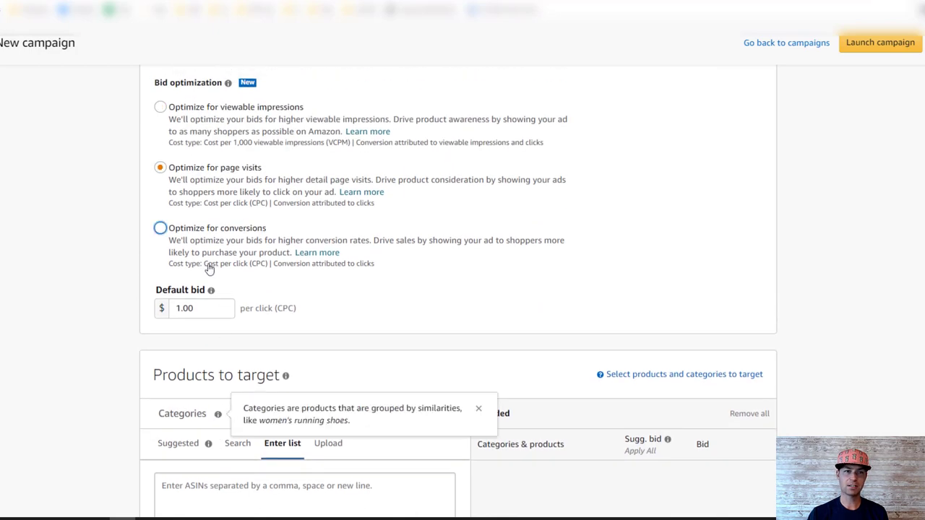
scroll(340, 335, up, 9)
scroll(334, 371, up, 4)
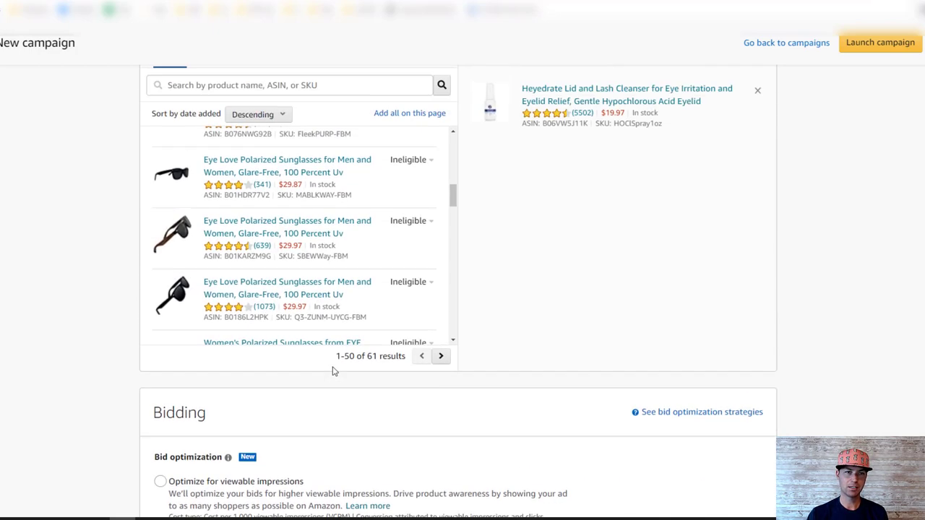
scroll(339, 362, up, 4)
scroll(453, 277, up, 7)
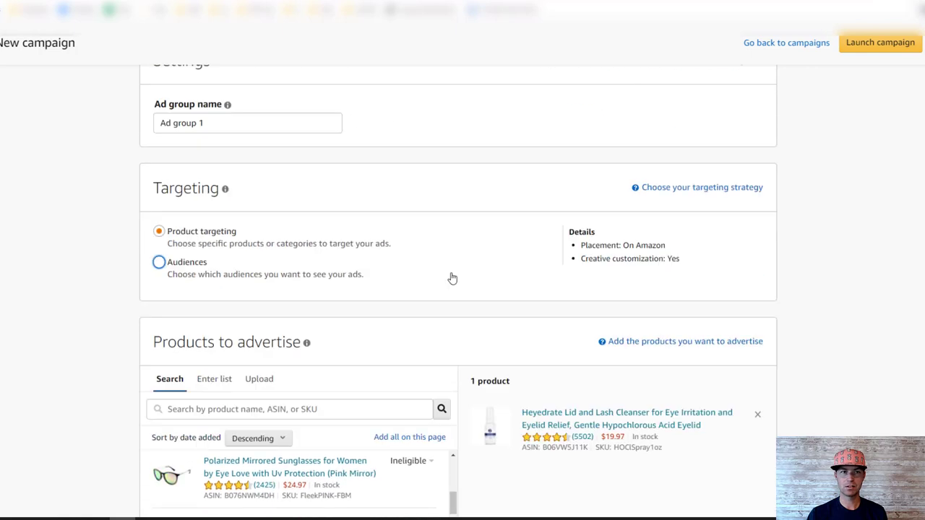
click(193, 321)
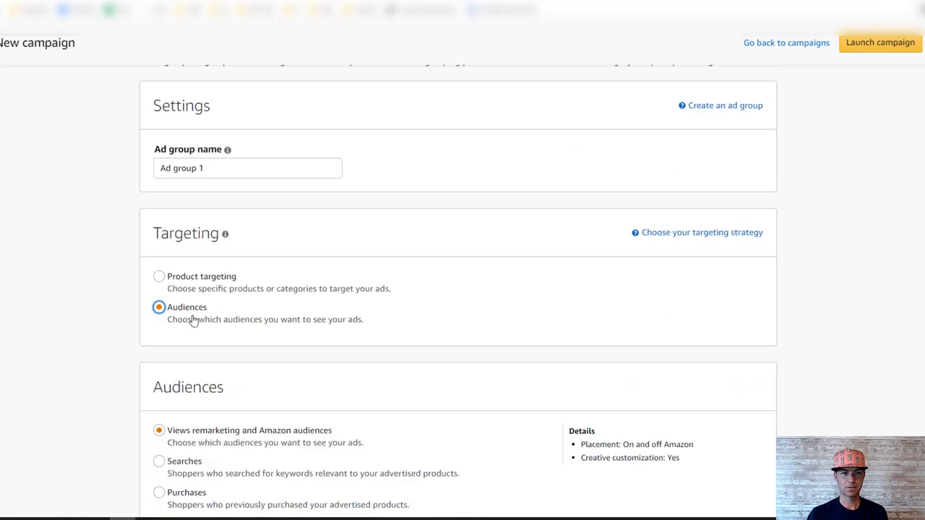
Step: Add the Heyedrate Lid and Lash Cleanser as the product to advertise and set bid optimization to Optimize for conversions
scroll(416, 322, down, 3)
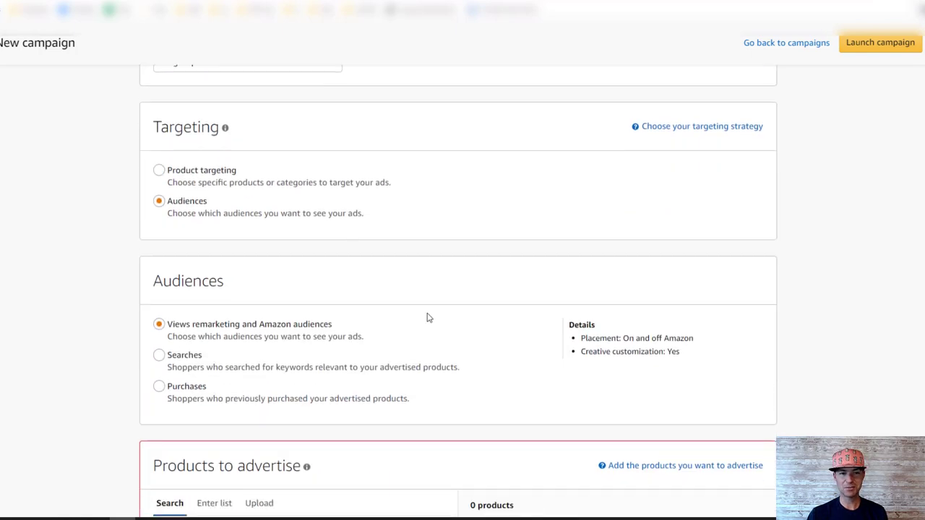
scroll(428, 315, down, 1)
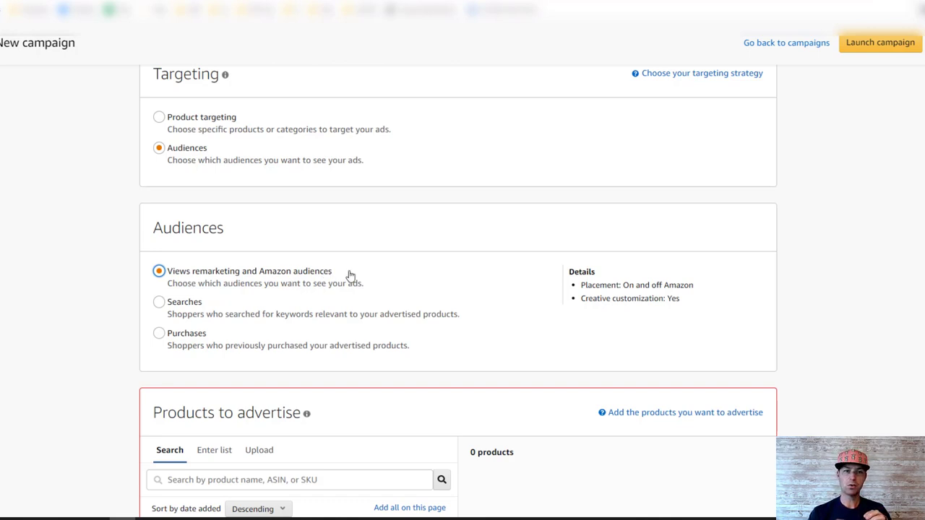
scroll(342, 274, down, 4)
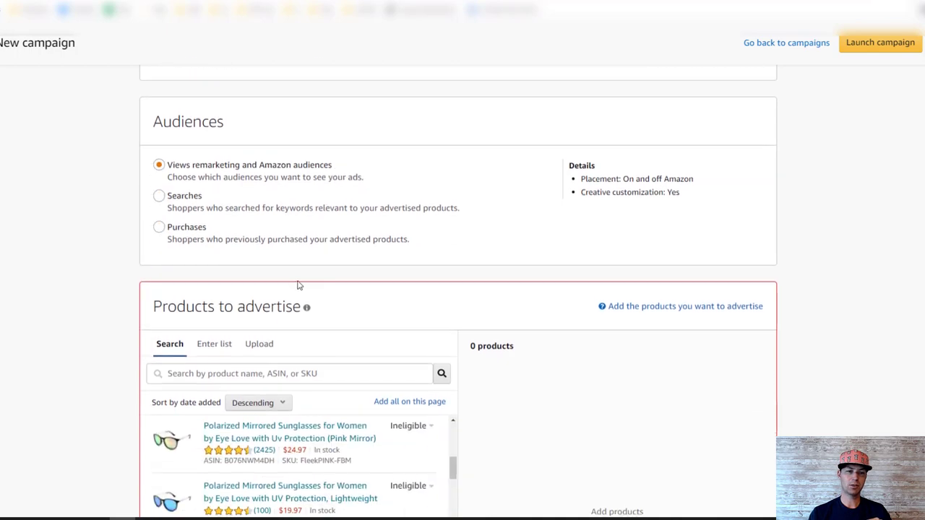
scroll(306, 373, up, 2)
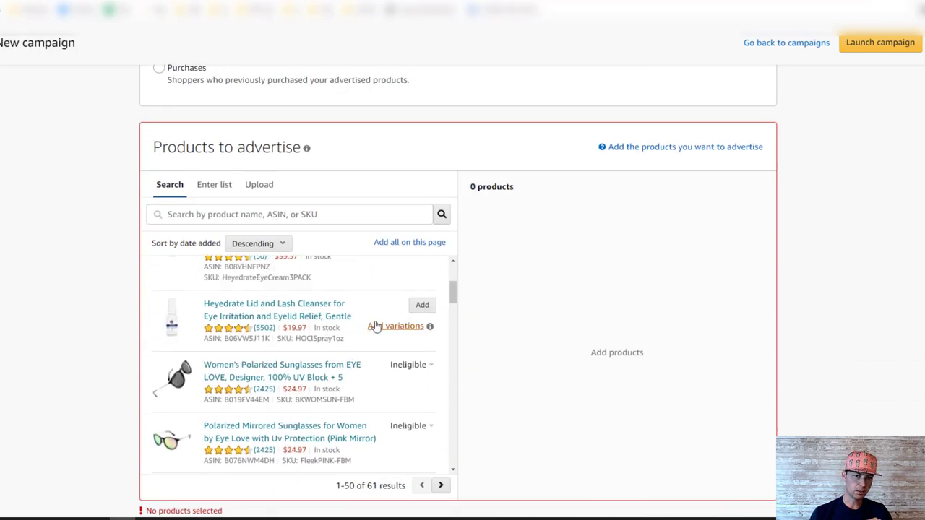
click(418, 306)
scroll(76, 309, down, 7)
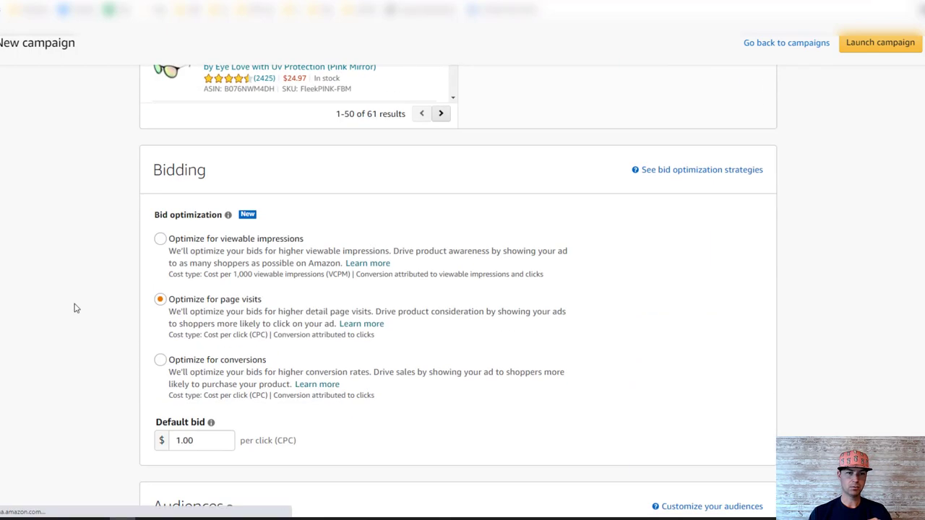
click(217, 258)
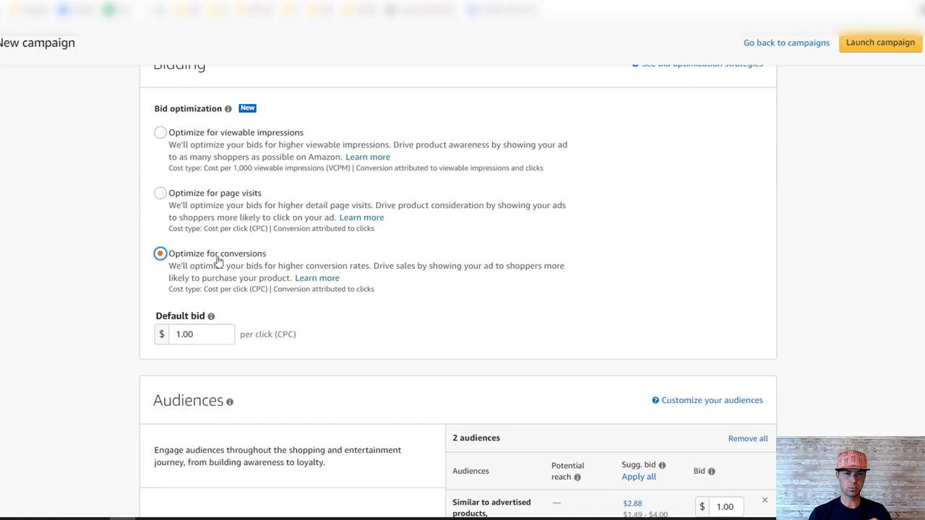
Step: Remove the preset "Advertised products" and "Similar to advertised products" audiences from the campaign
scroll(405, 280, down, 2)
scroll(373, 265, down, 1)
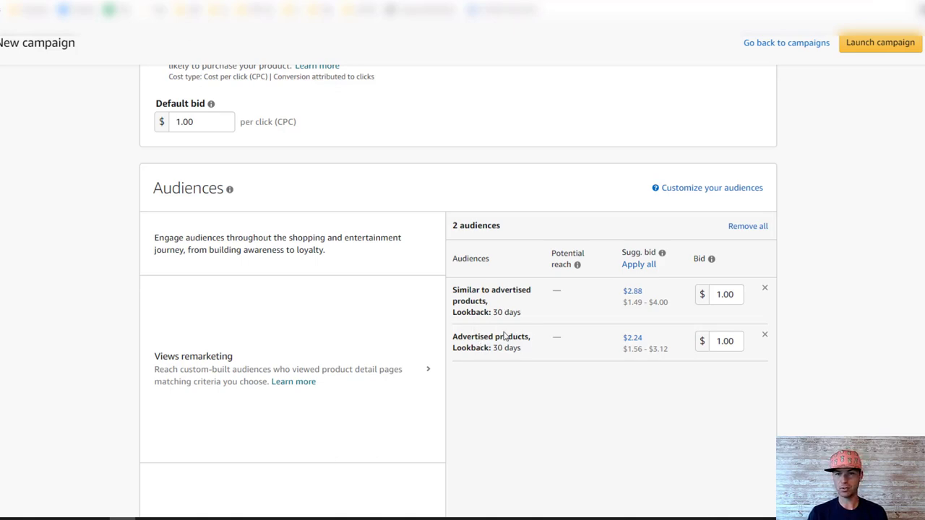
click(764, 337)
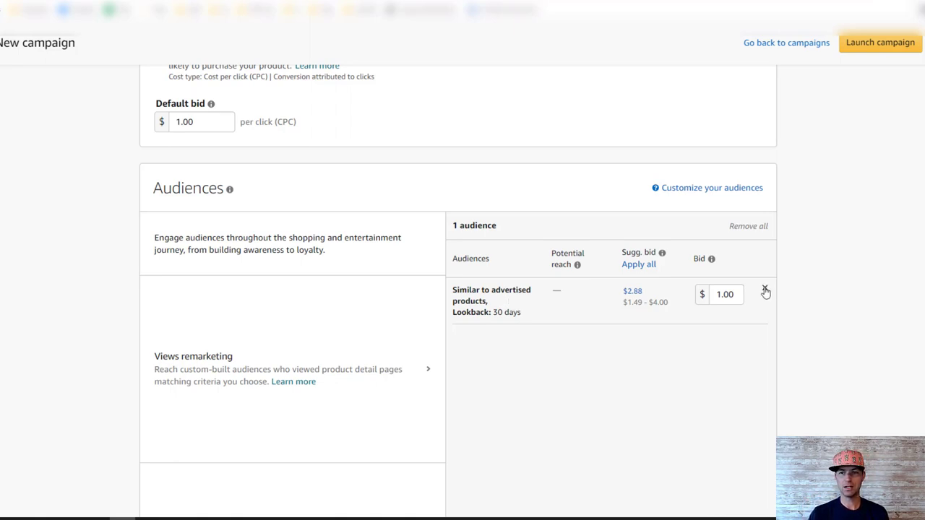
click(764, 288)
Step: View the Views remarketing options, first the suggested categories and then the product-based audiences
scroll(109, 347, down, 3)
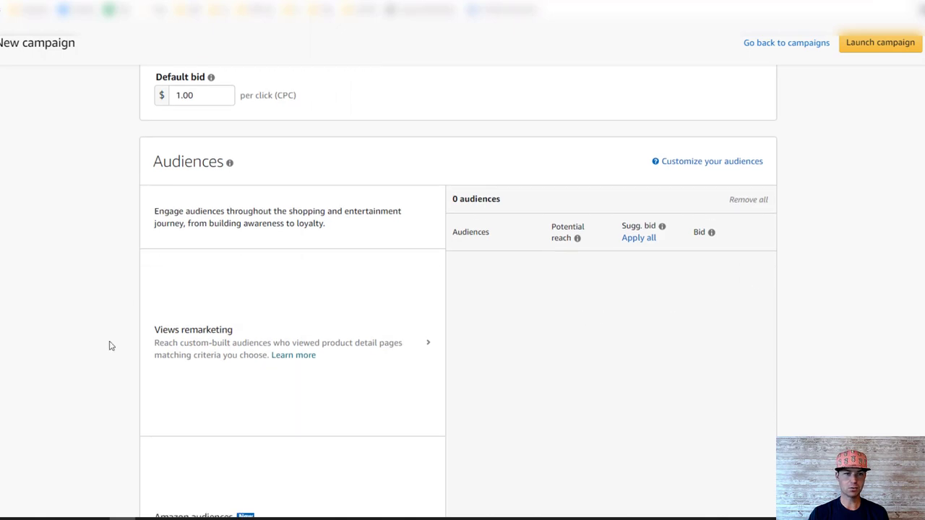
click(180, 208)
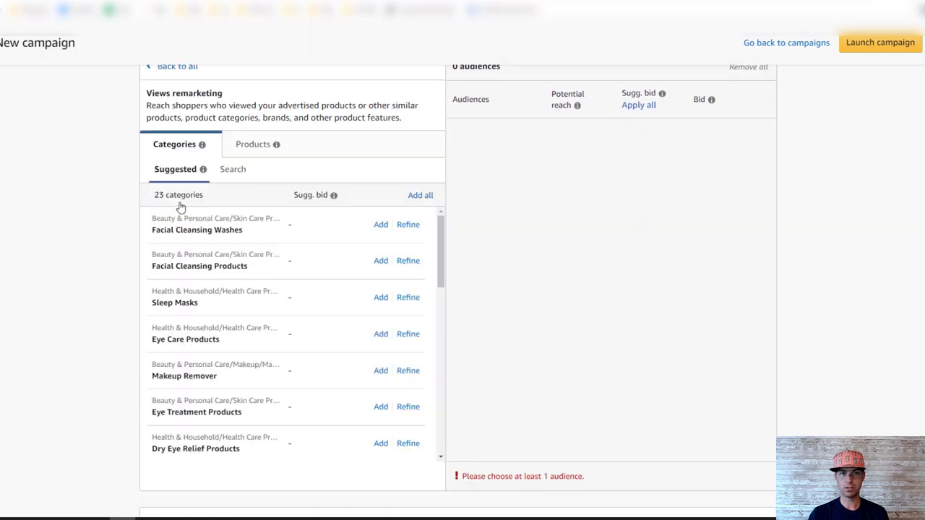
click(269, 143)
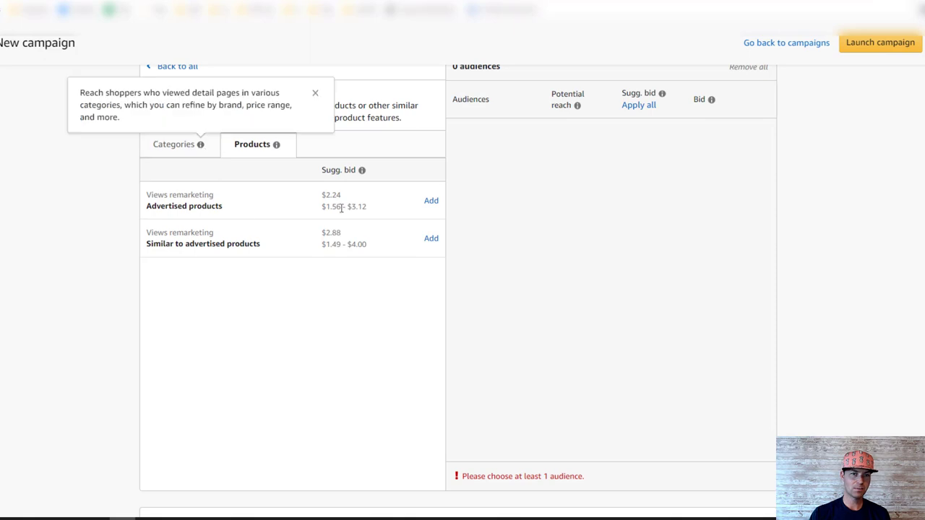
scroll(170, 137, up, 1)
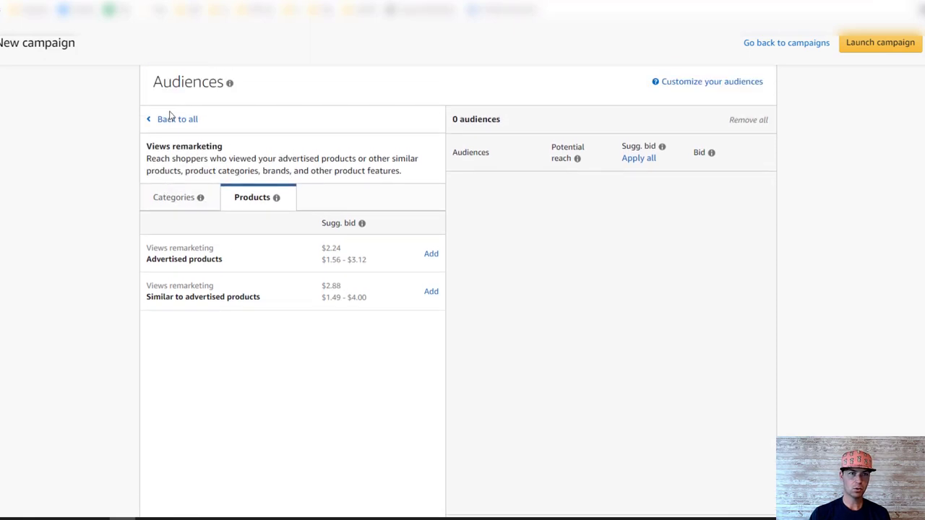
Step: Go back to all audience types, open Amazon audiences and expand the Lifestyle group
click(174, 118)
scroll(195, 347, down, 2)
click(198, 307)
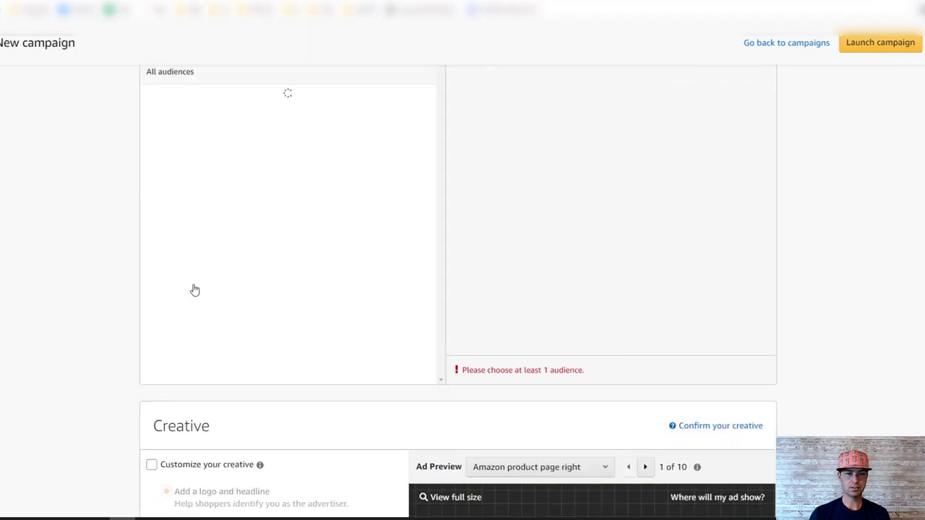
scroll(194, 304, up, 1)
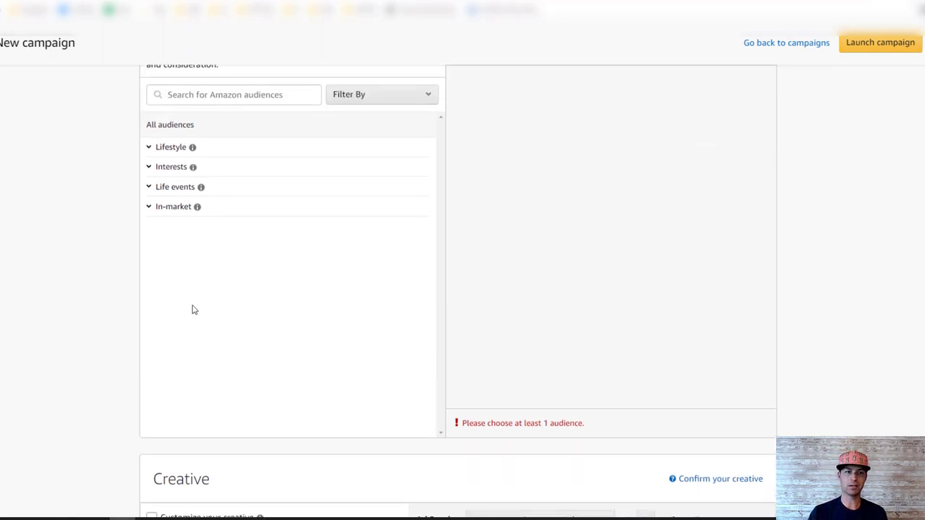
click(149, 149)
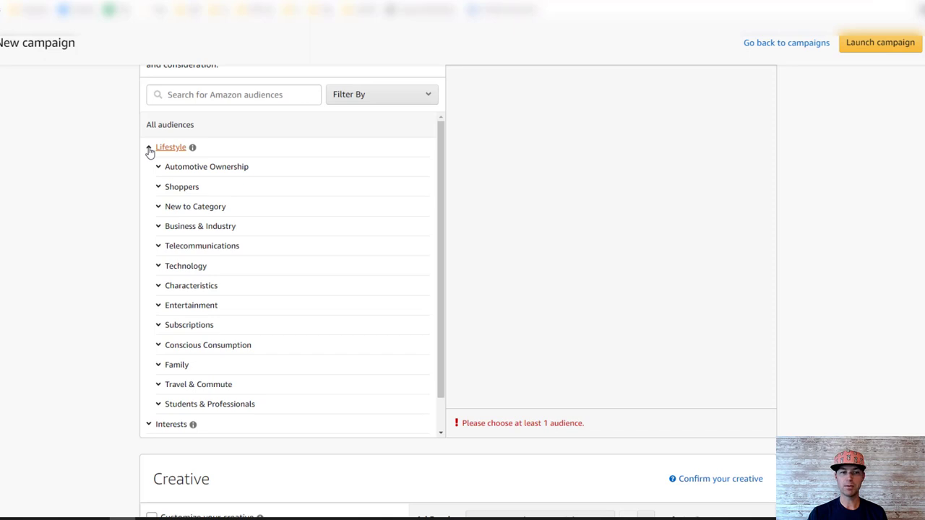
Step: Expand the Family group within Lifestyle to view its audiences, collapse it, and view the Travel & Commute audiences
click(160, 367)
scroll(210, 355, down, 1)
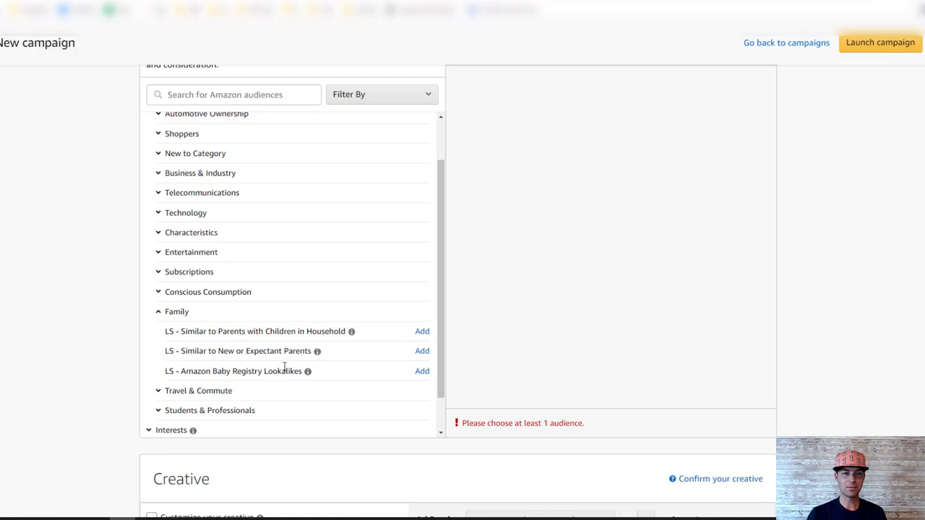
click(164, 313)
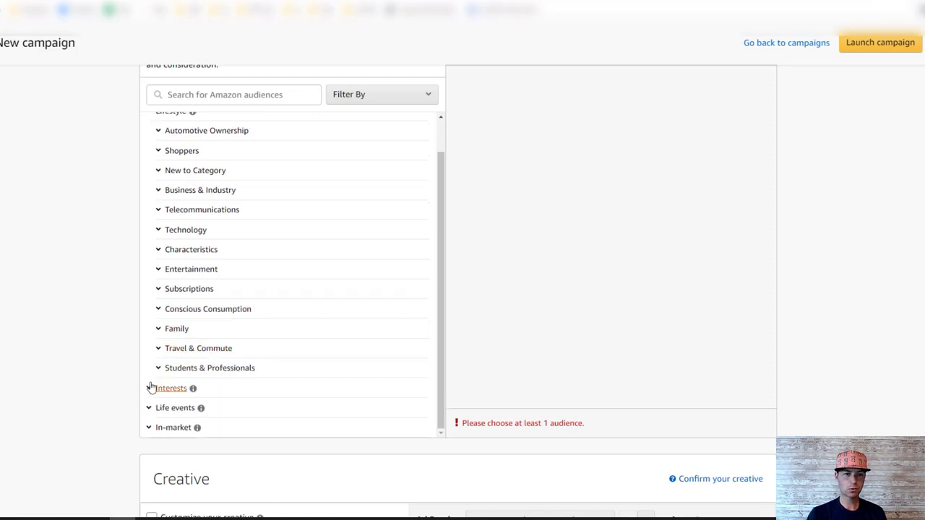
click(206, 349)
scroll(303, 340, down, 1)
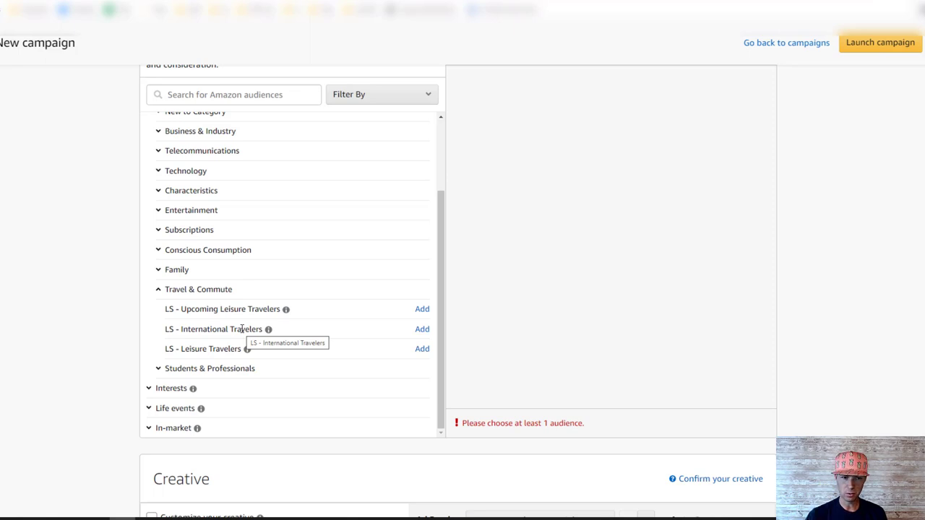
scroll(142, 352, up, 1)
Step: Review the Creative section's customization options and the ad preview of the cleanser
scroll(89, 353, down, 5)
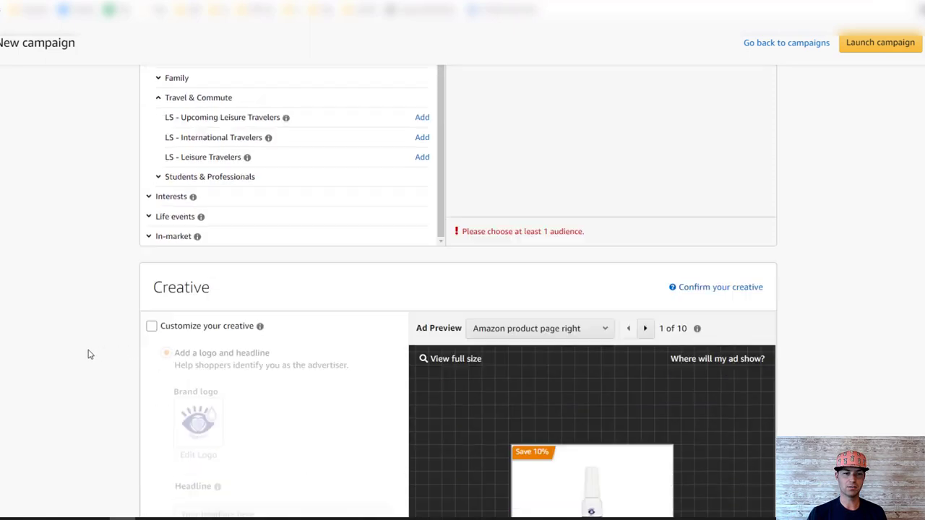
scroll(115, 376, down, 2)
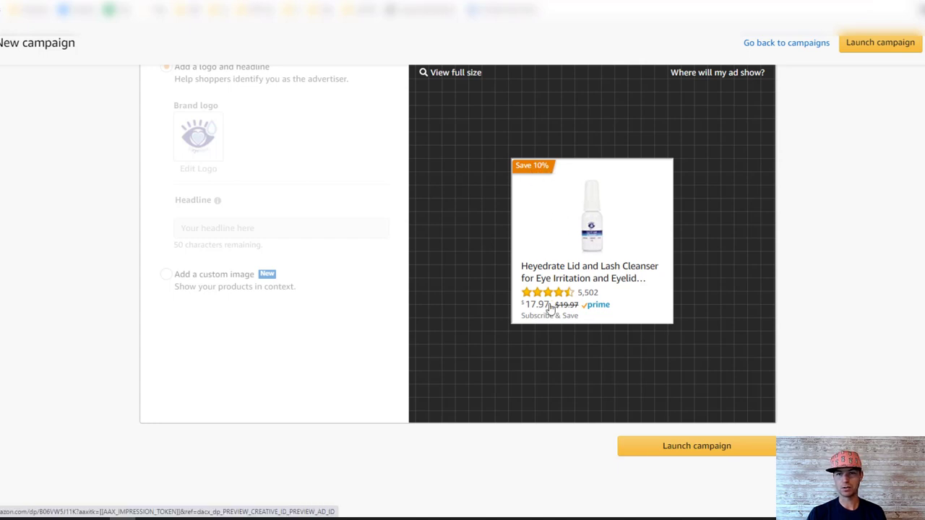
scroll(97, 419, up, 5)
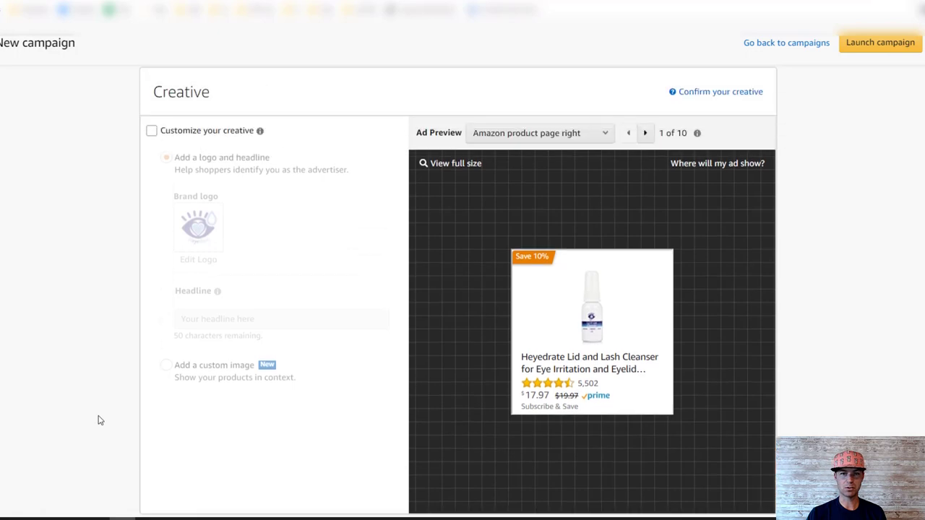
Step: Switch the audience type to Searches and add the single Heyedrate Lid and Lash Cleanser priced $19.97 as the advertised product
scroll(115, 419, up, 12)
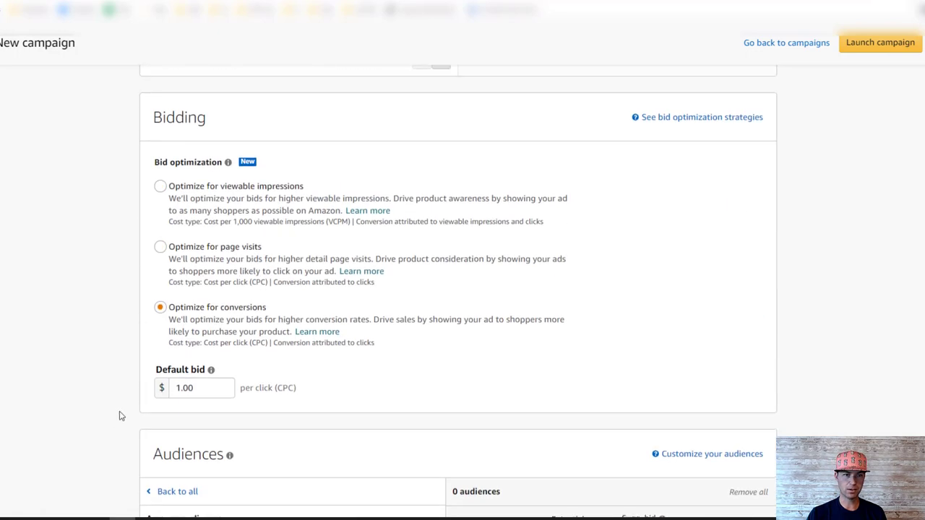
scroll(119, 412, up, 7)
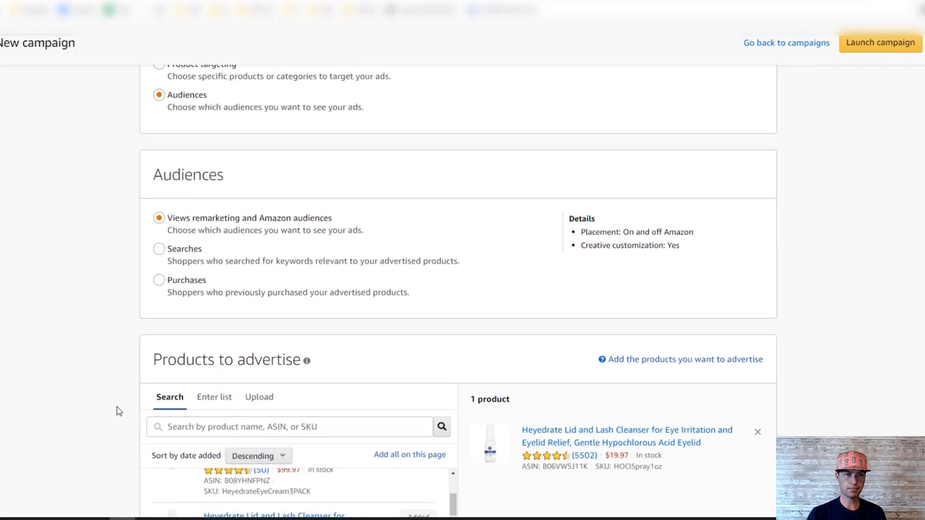
scroll(115, 410, up, 1)
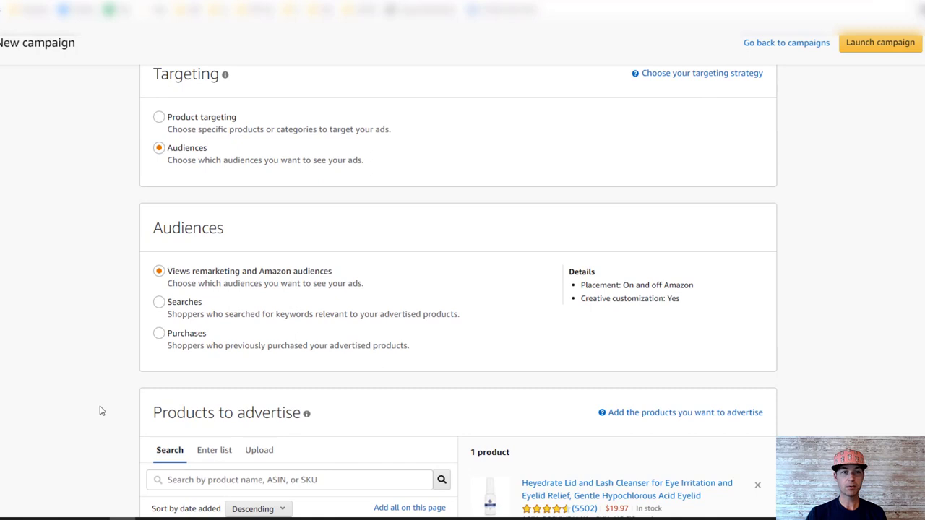
click(185, 306)
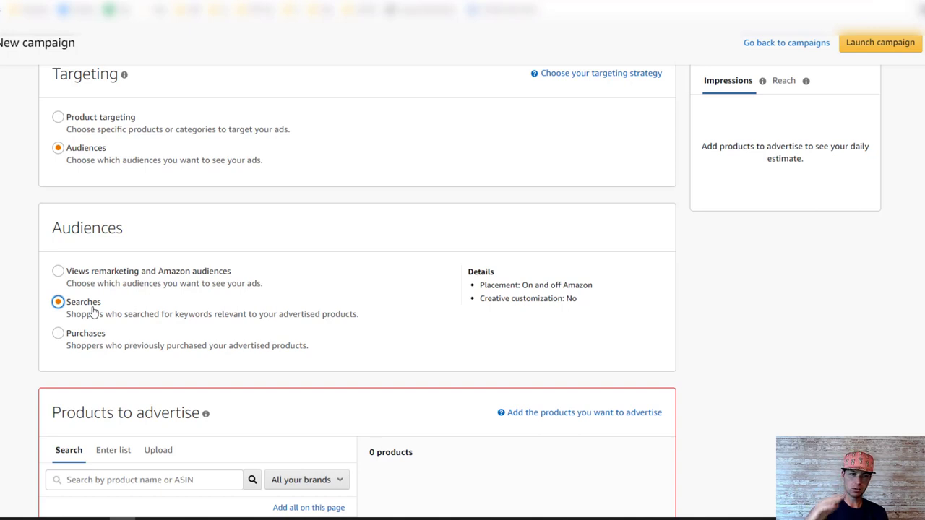
scroll(91, 316, down, 3)
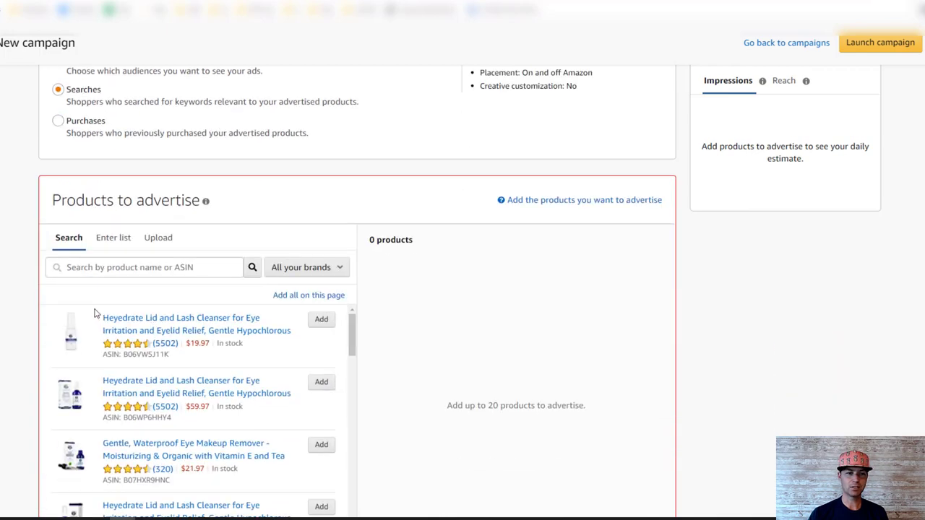
click(305, 316)
scroll(14, 332, down, 5)
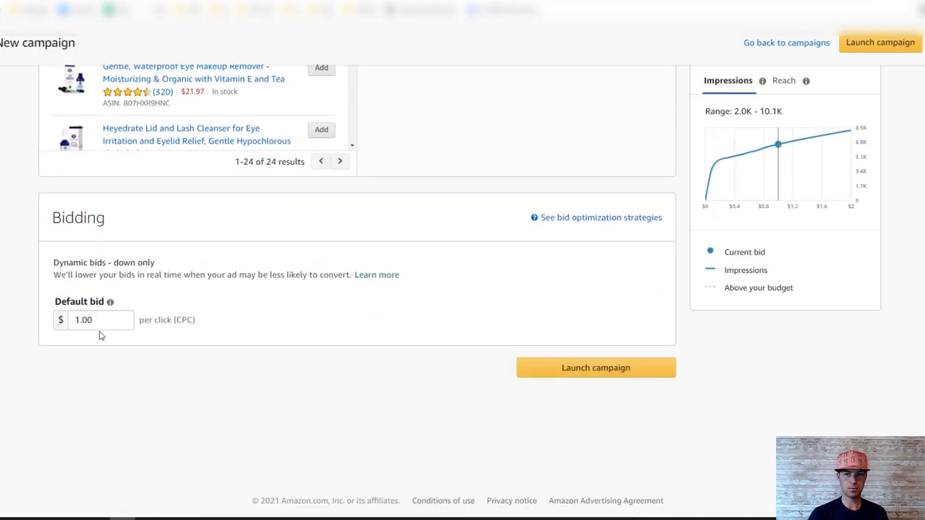
Step: Set the default bid to $2.00 per click and check the impressions estimate on the forecast graph
mouse_move(781, 139)
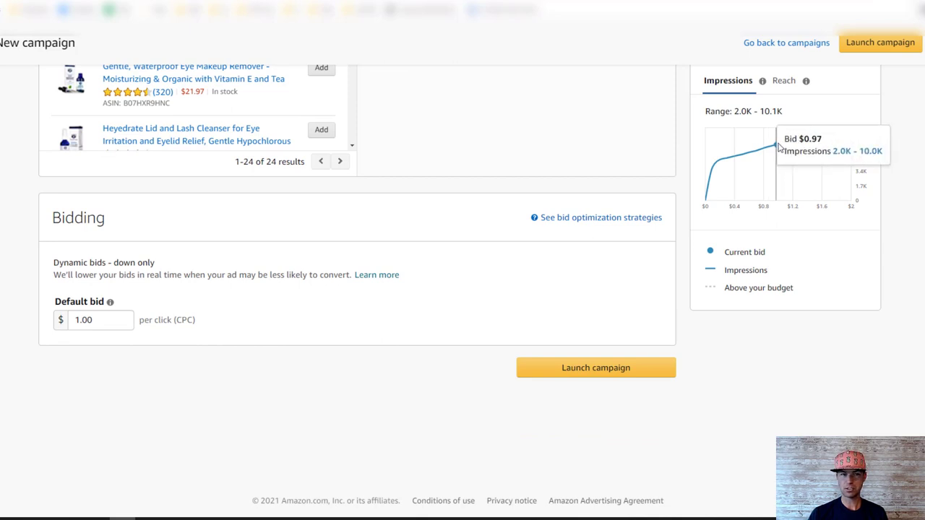
click(114, 315)
double_click(112, 316)
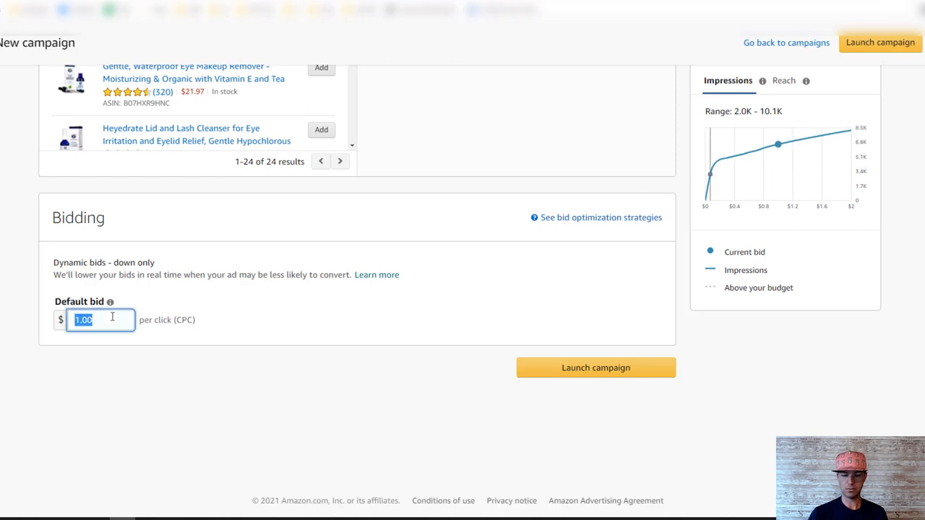
text(2)
click(285, 304)
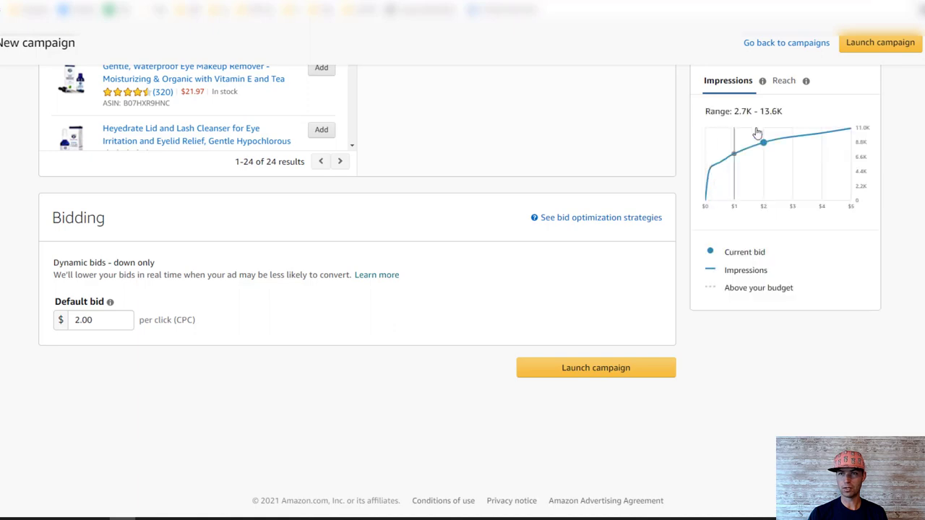
mouse_move(765, 143)
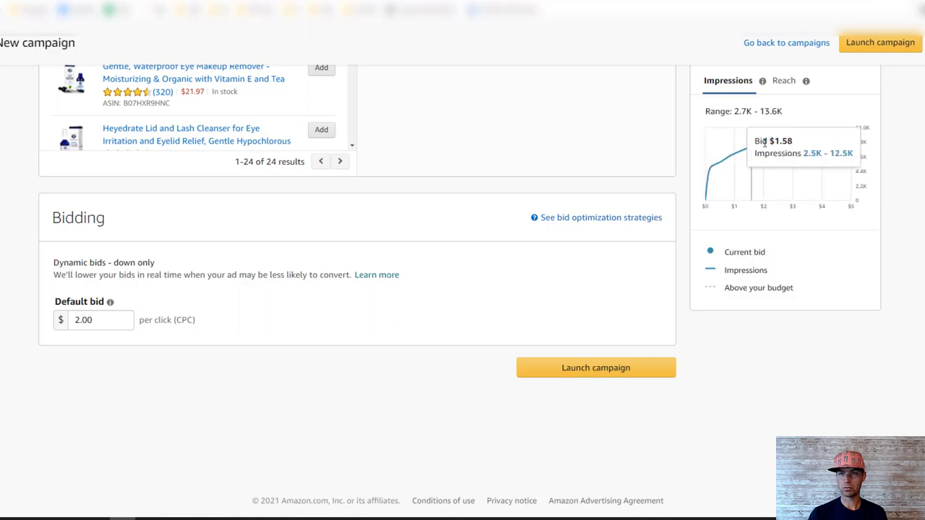
Step: Switch the audience type to Purchases and add the $19.97 Heyedrate Lid and Lash Cleanser as the advertised product
scroll(3, 457, up, 7)
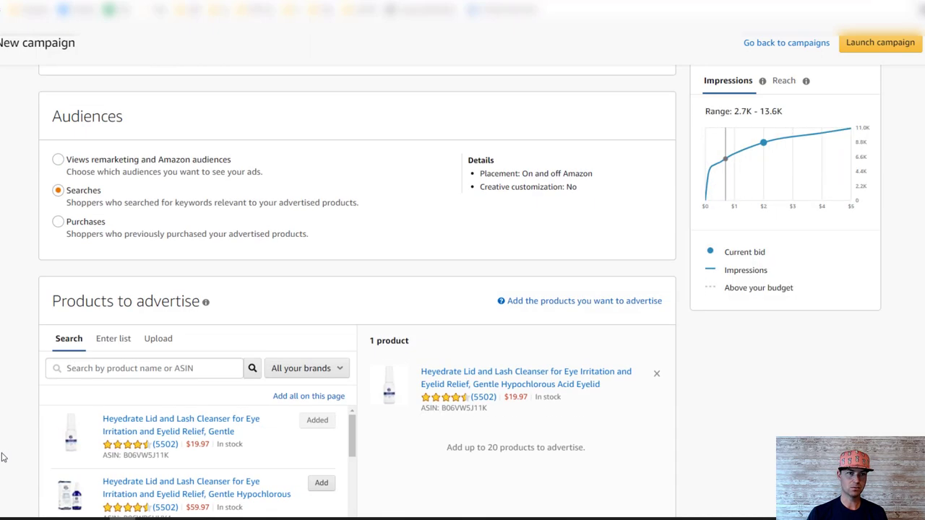
scroll(3, 457, up, 2)
click(85, 297)
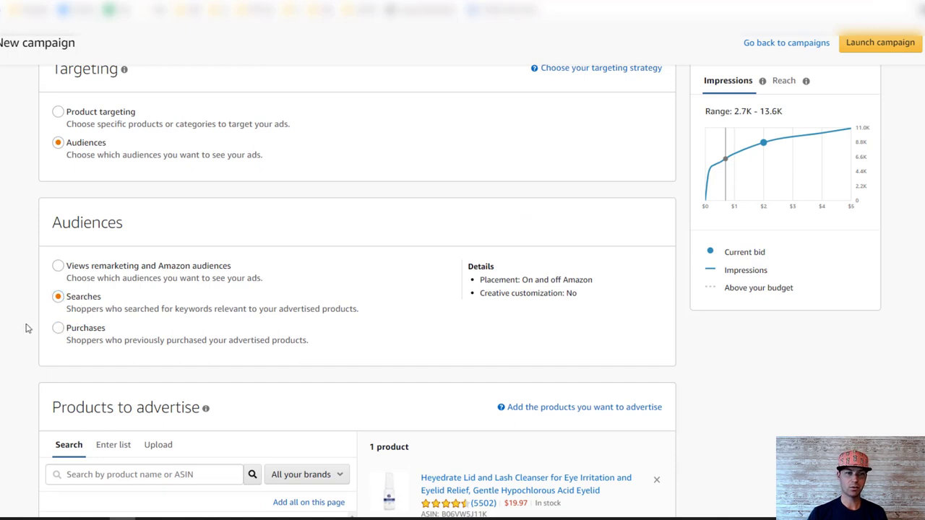
scroll(25, 329, down, 1)
click(85, 275)
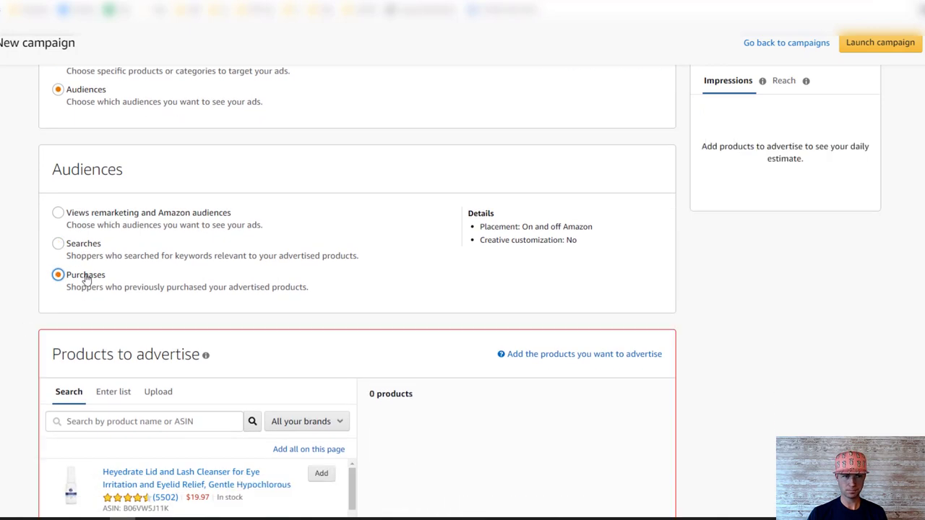
scroll(34, 306, down, 2)
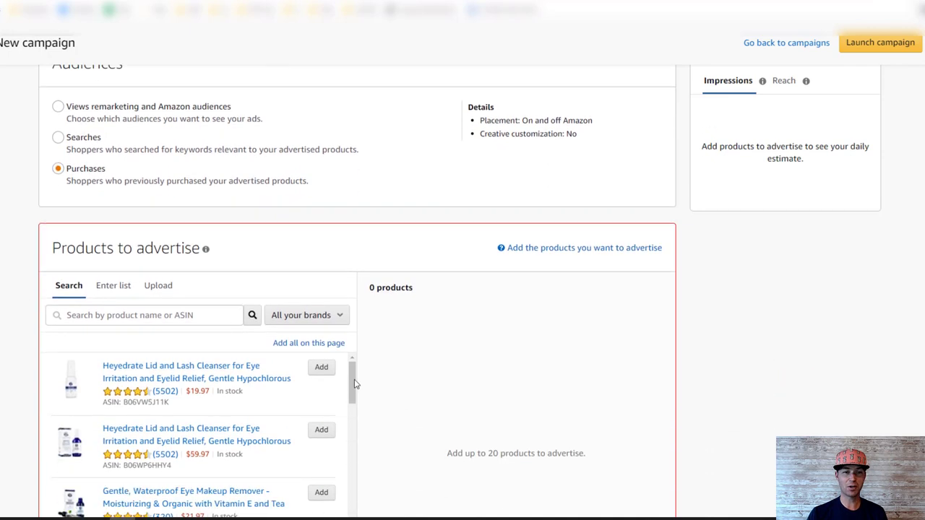
click(329, 367)
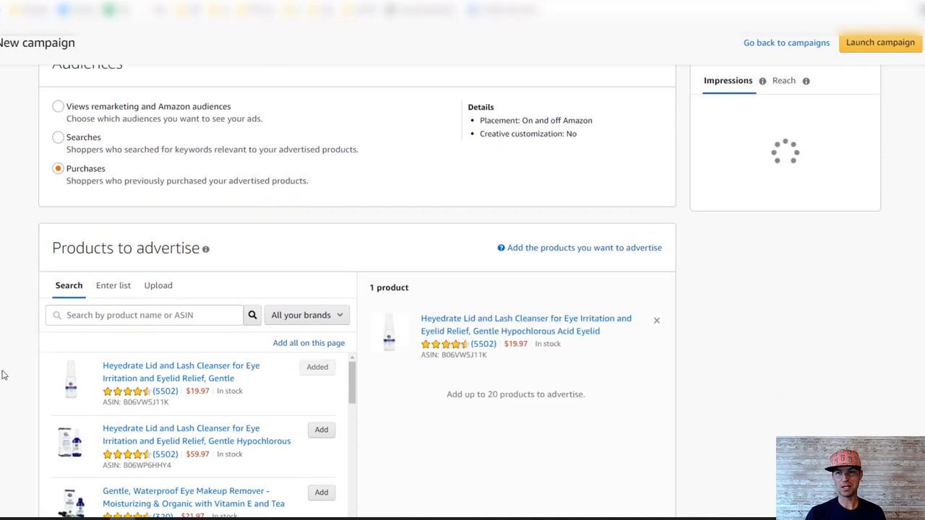
Step: Check the estimated impressions range for the Purchases audience and set the default bid to $5 per click
scroll(4, 375, up, 1)
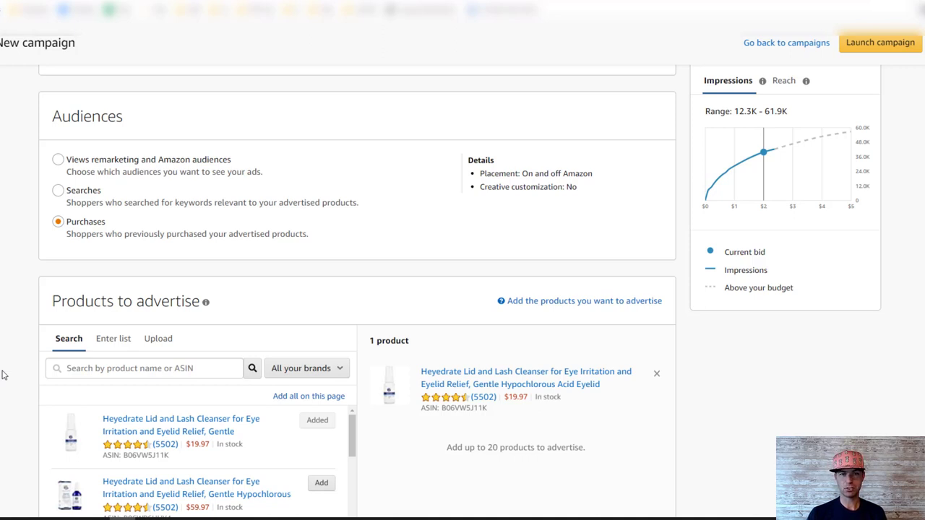
scroll(196, 330, down, 2)
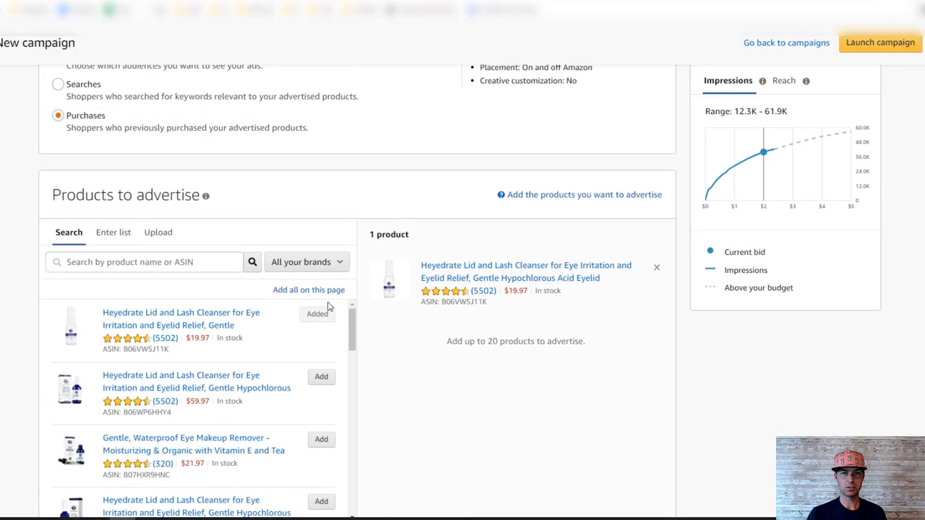
scroll(338, 318, down, 6)
scroll(395, 315, down, 1)
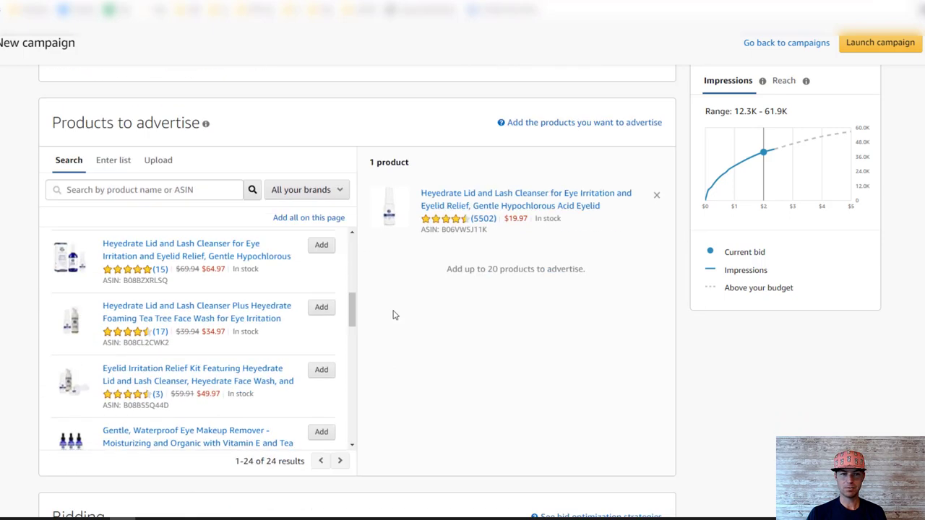
scroll(394, 315, down, 4)
double_click(113, 327)
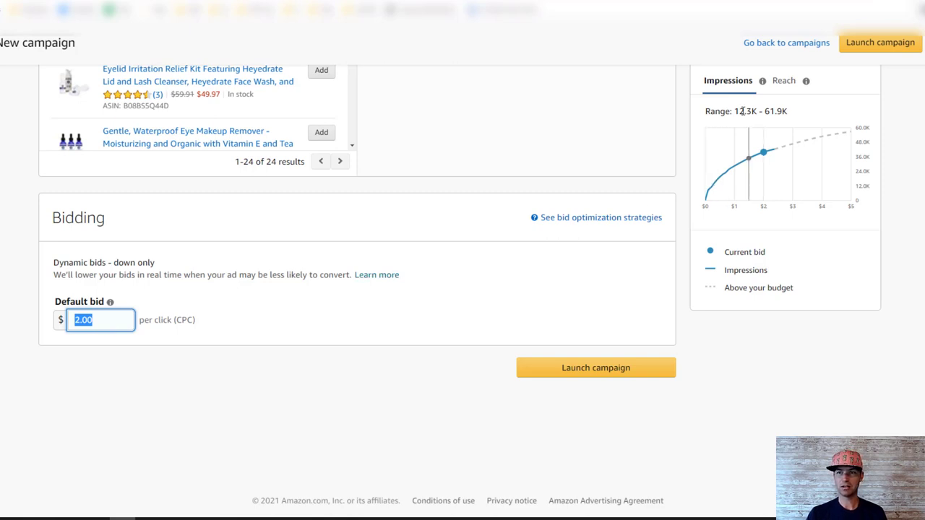
drag(736, 110, 776, 113)
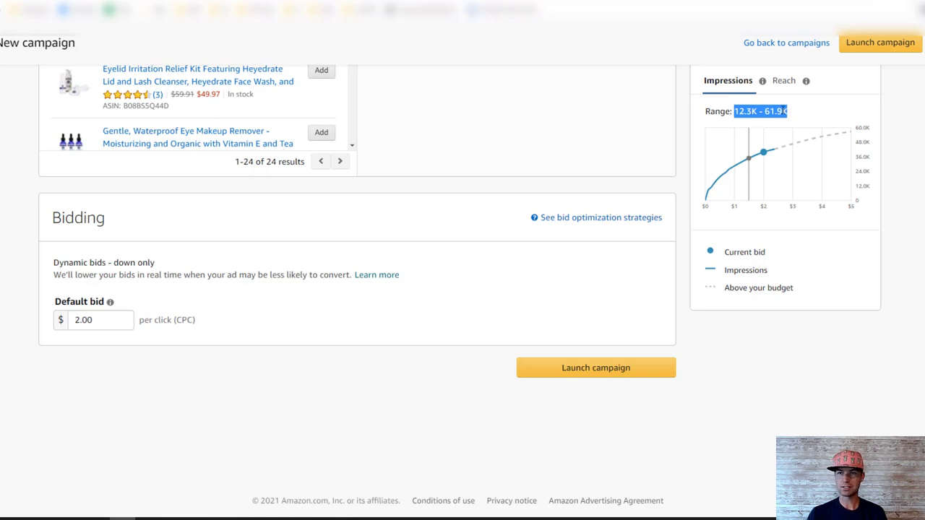
double_click(116, 327)
text(5)
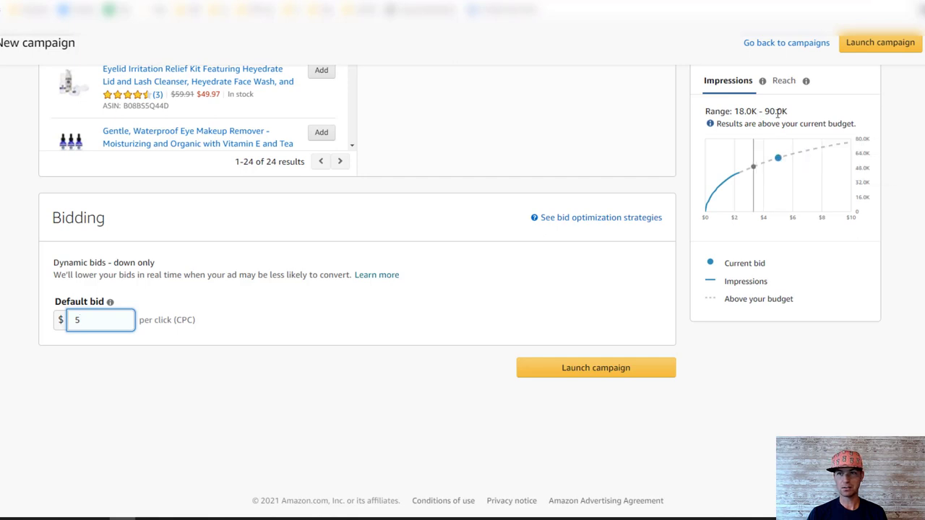
scroll(16, 376, up, 15)
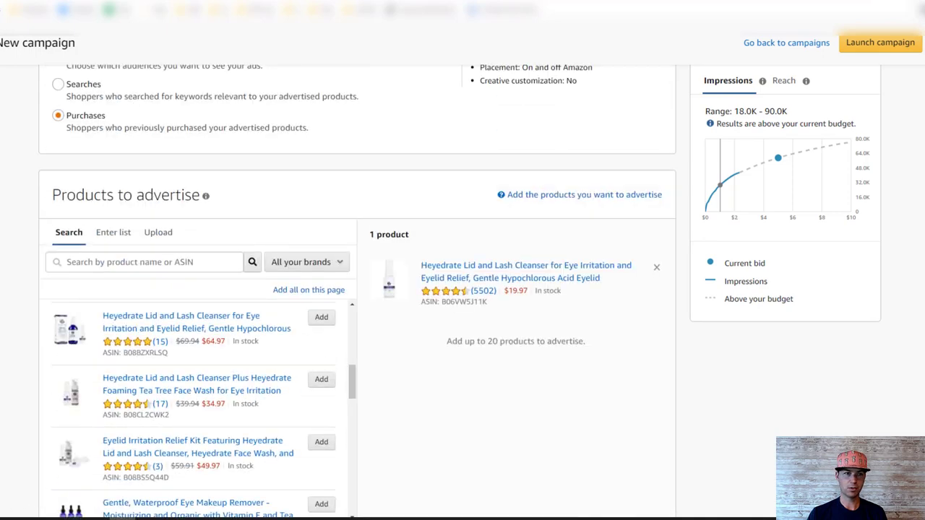
scroll(14, 378, down, 12)
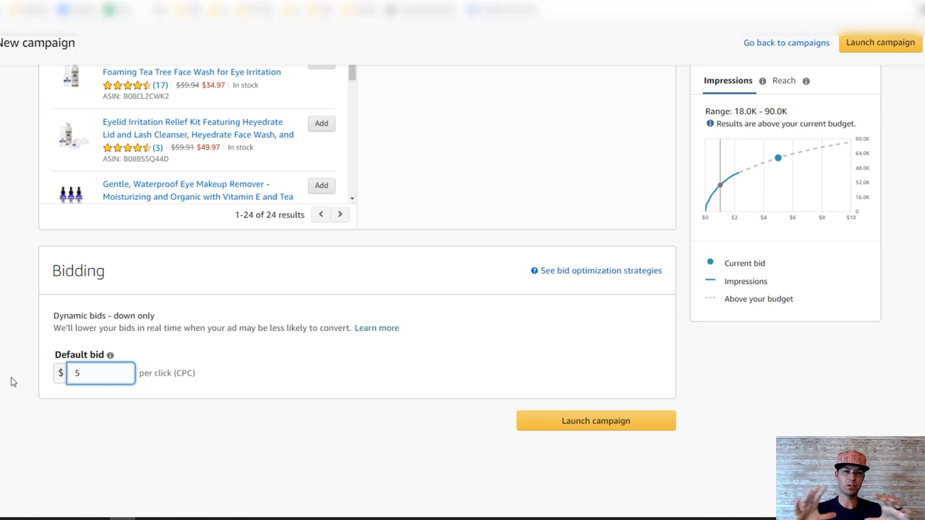
scroll(12, 382, up, 6)
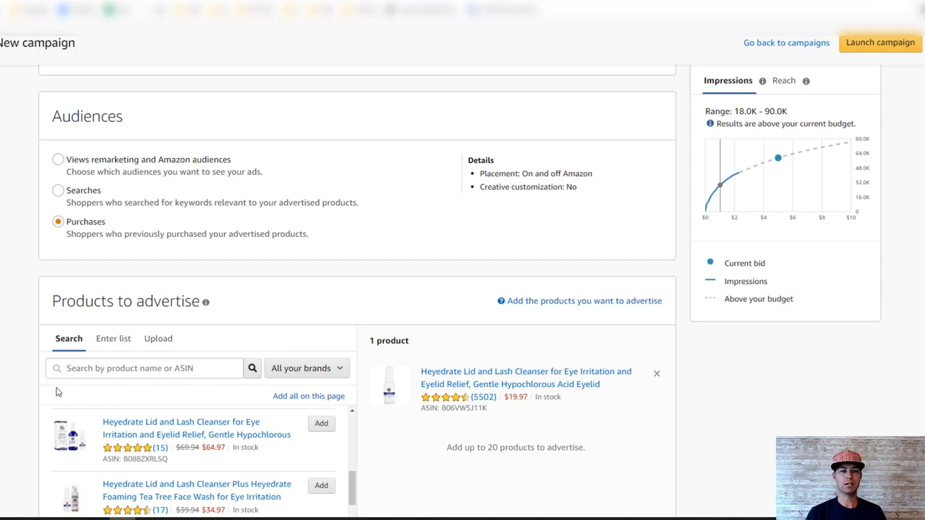
scroll(2, 396, down, 2)
scroll(2, 399, down, 2)
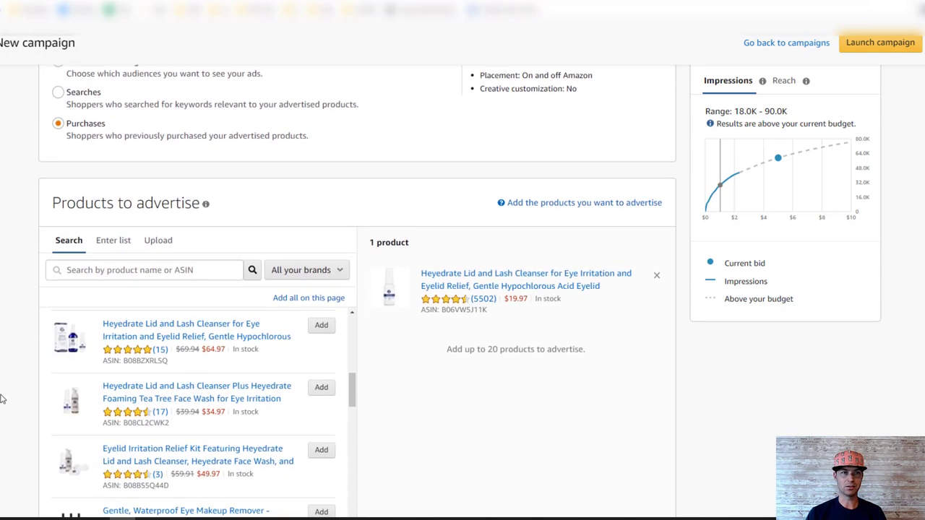
scroll(2, 399, up, 6)
scroll(1, 399, up, 5)
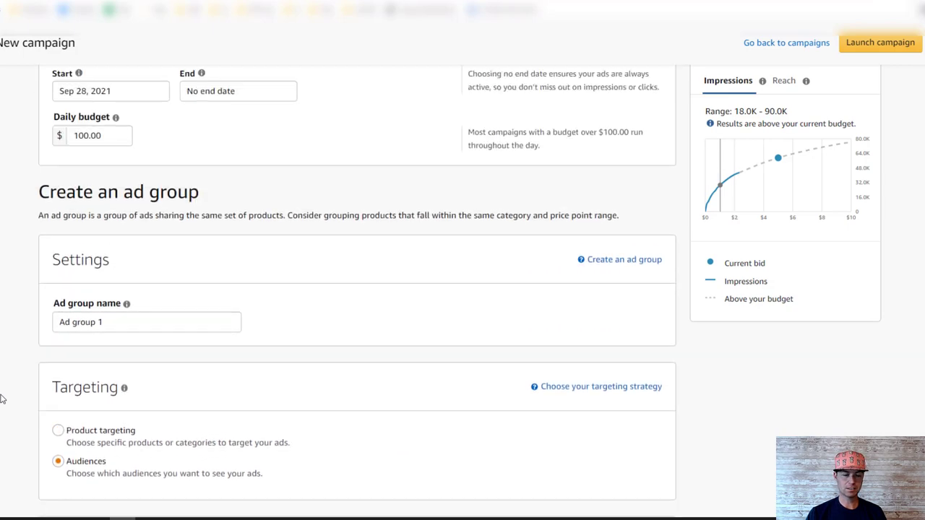